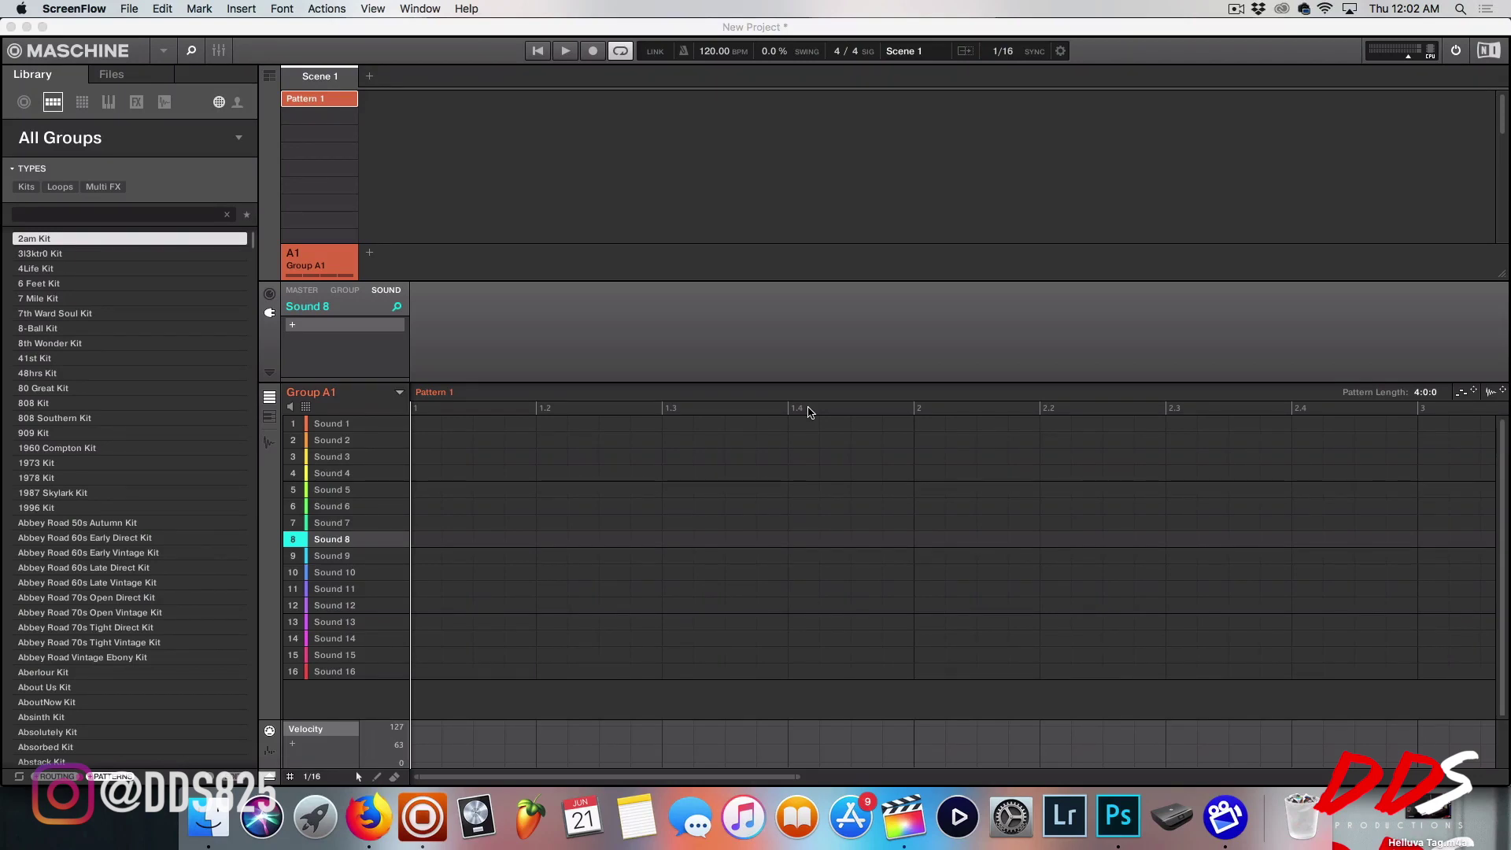
Step: Select Sound 1 in Group A1 of the new empty project
click(367, 426)
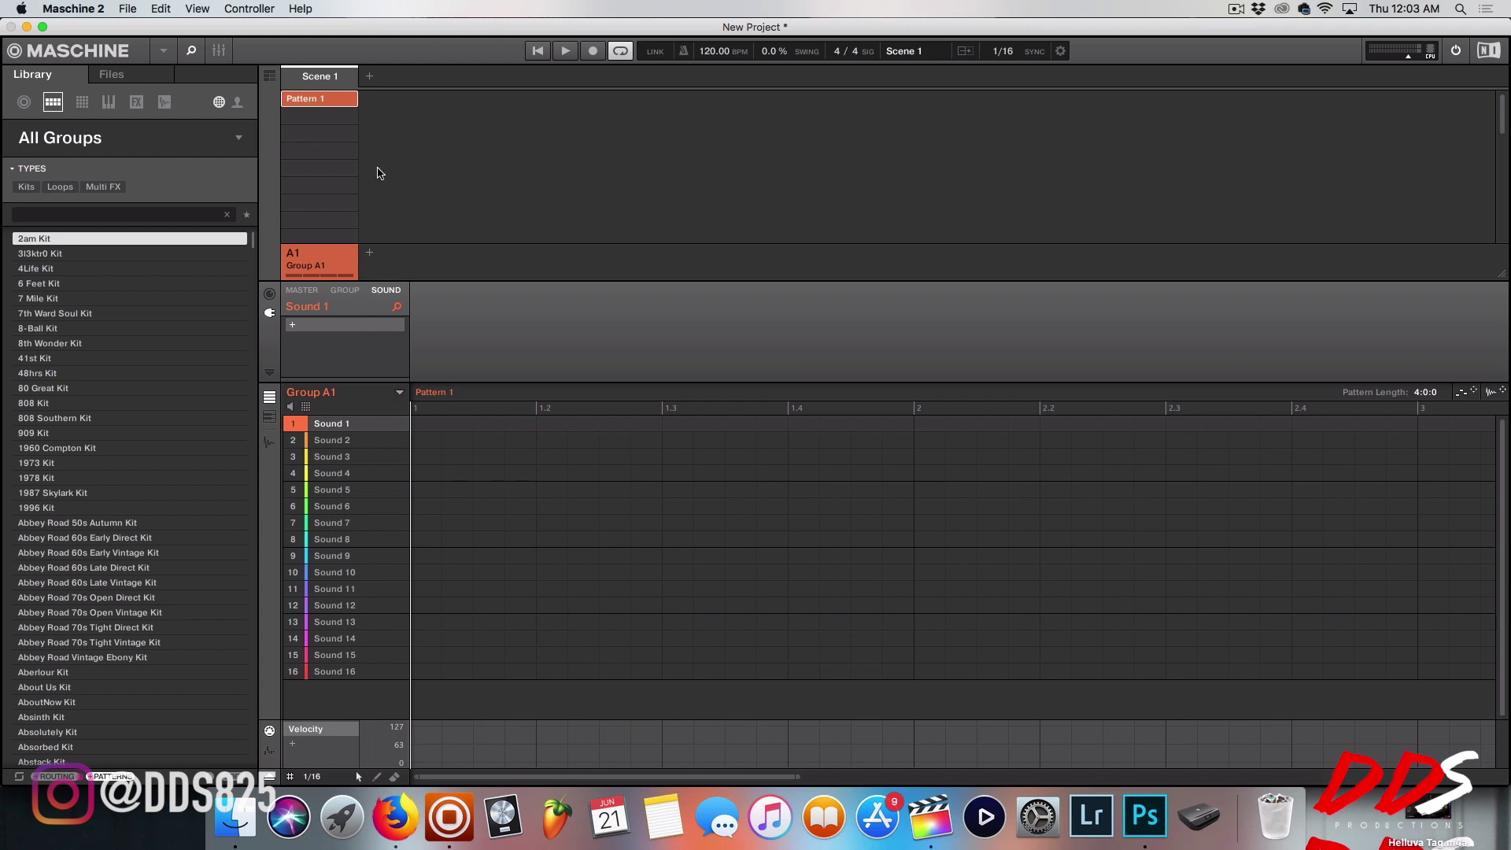
Step: Open Maschine 2's Preferences on the Plug-ins tab
click(127, 8)
mouse_move(105, 11)
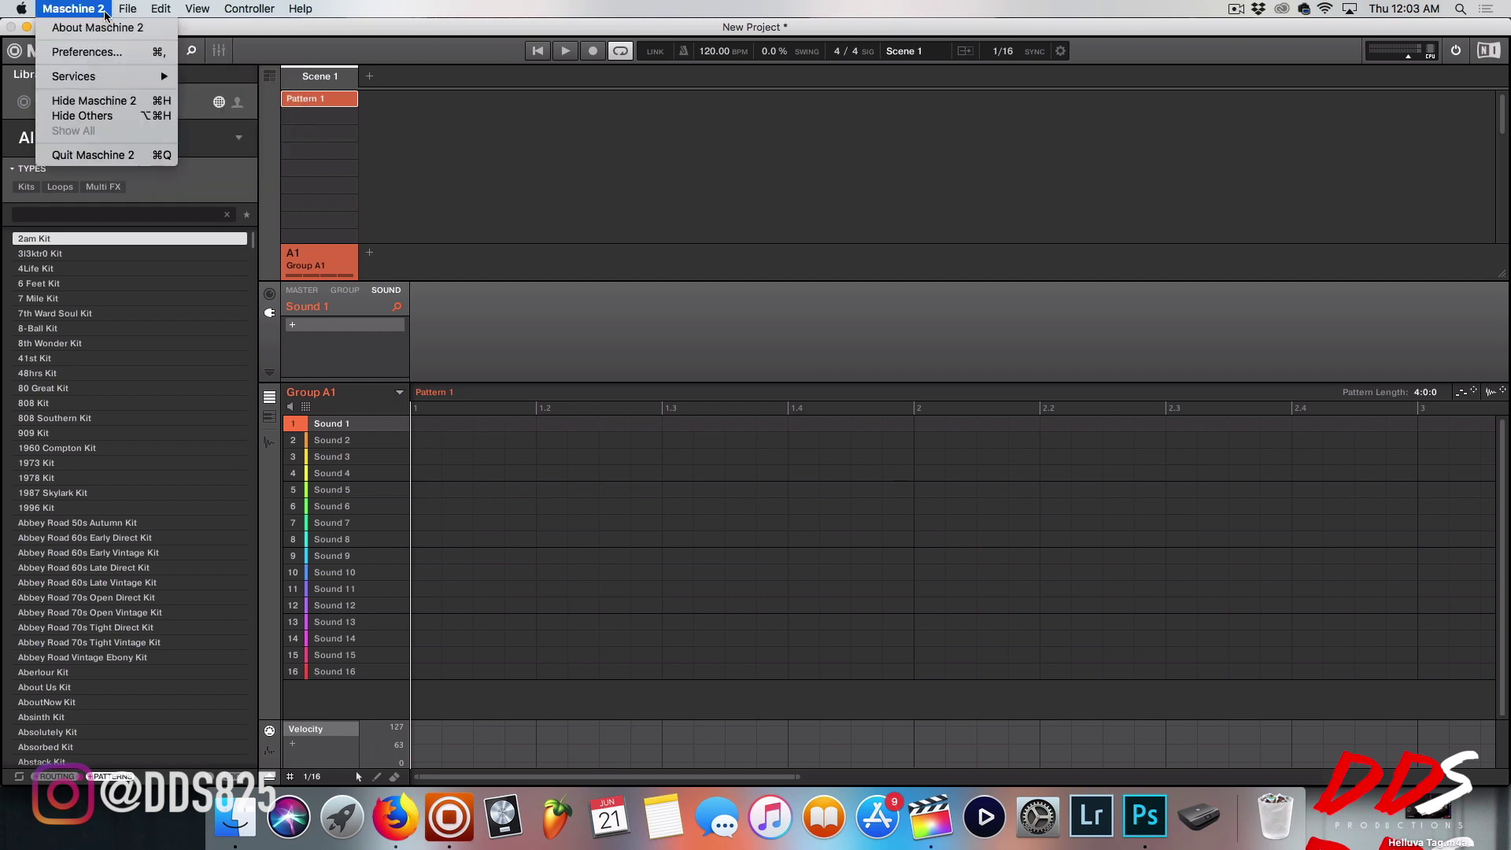
click(108, 55)
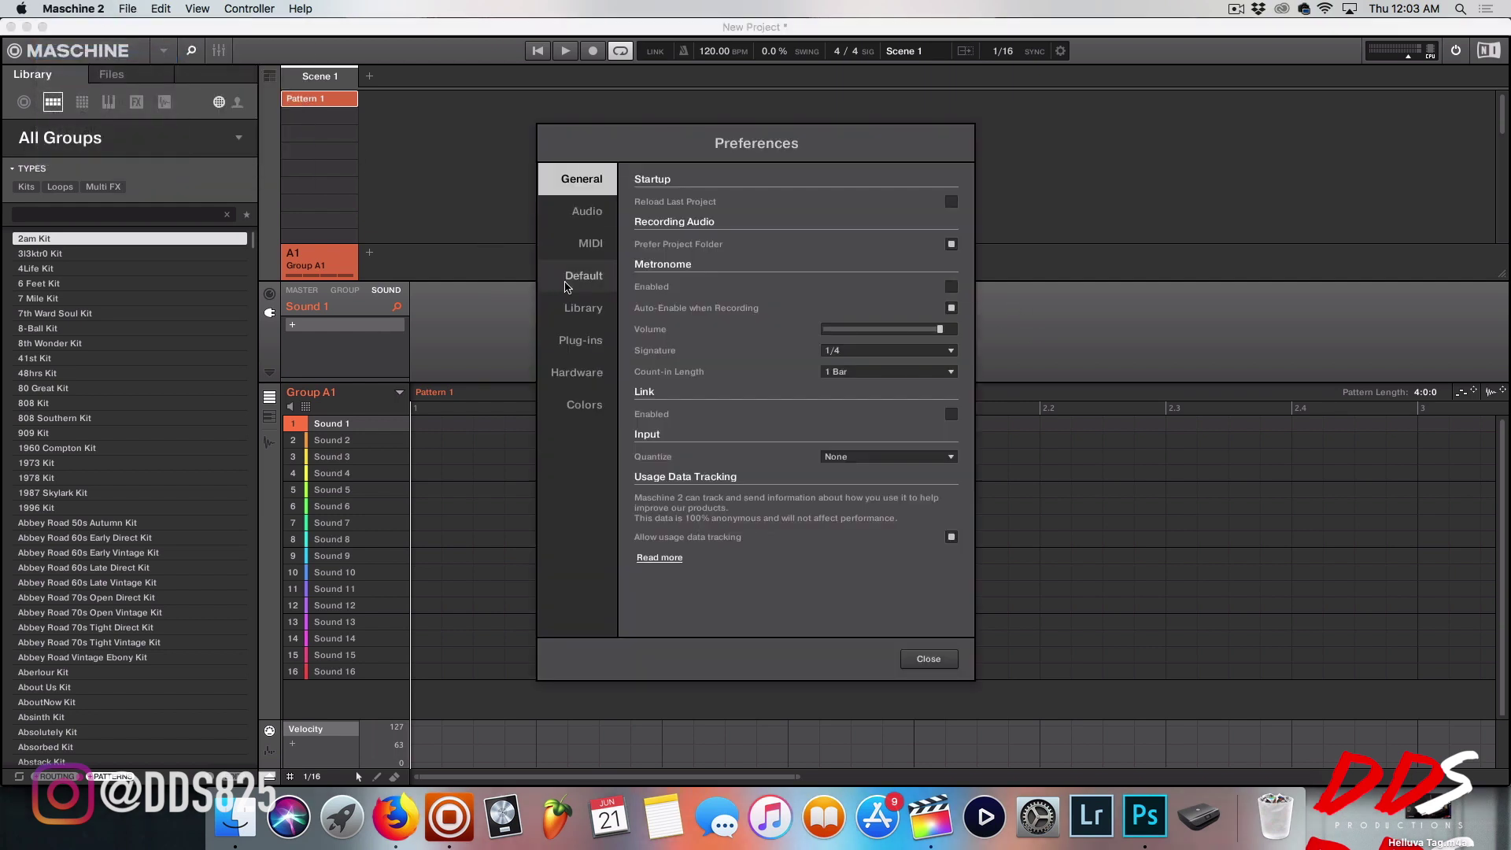
click(584, 308)
click(592, 340)
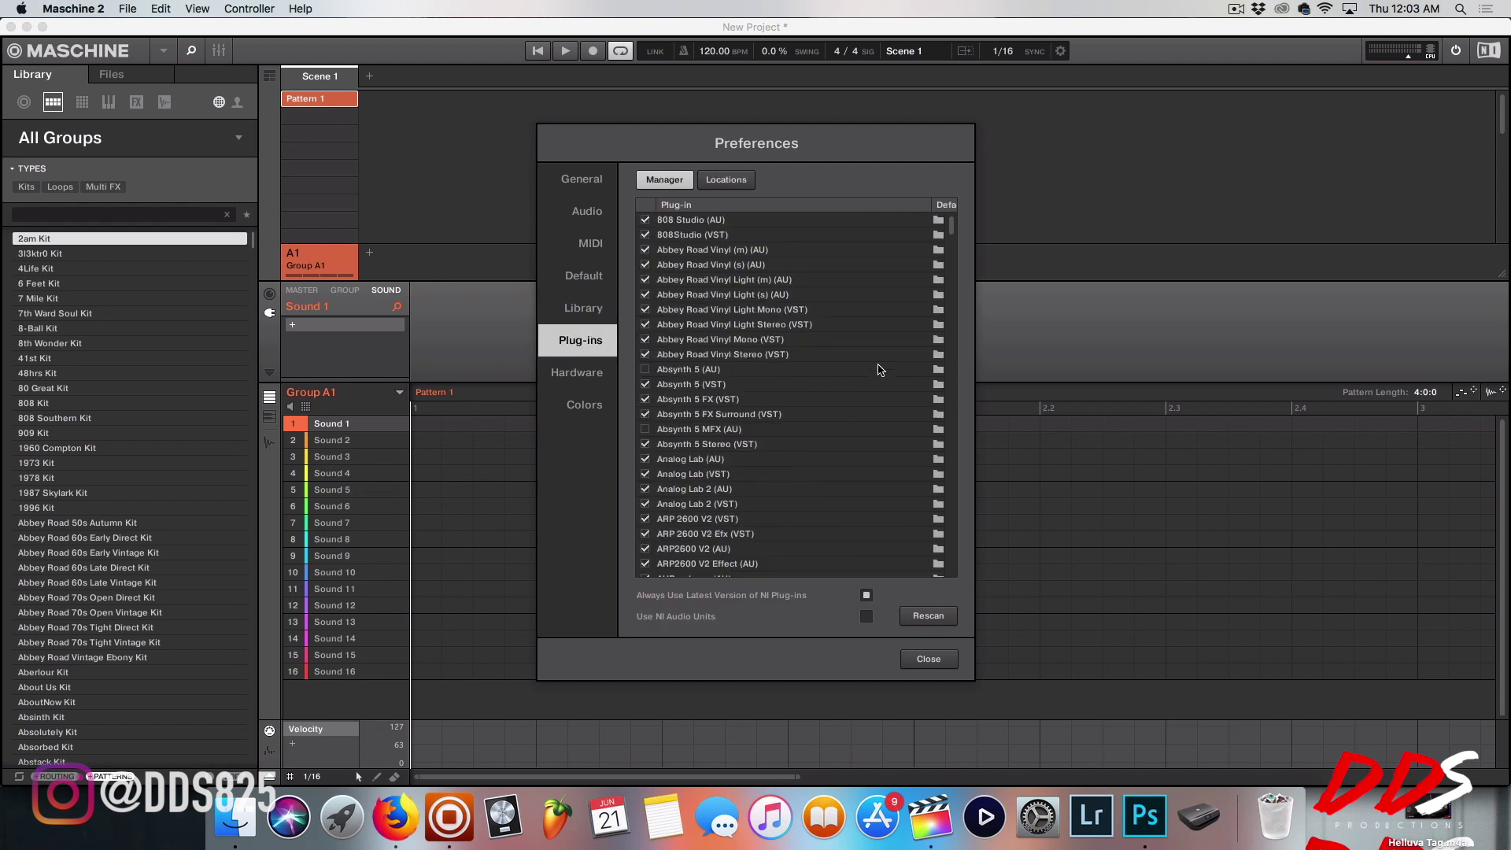
Step: Scroll through the Plug-ins Manager list of installed AU and VST plug-ins
scroll(866, 464, down, 5)
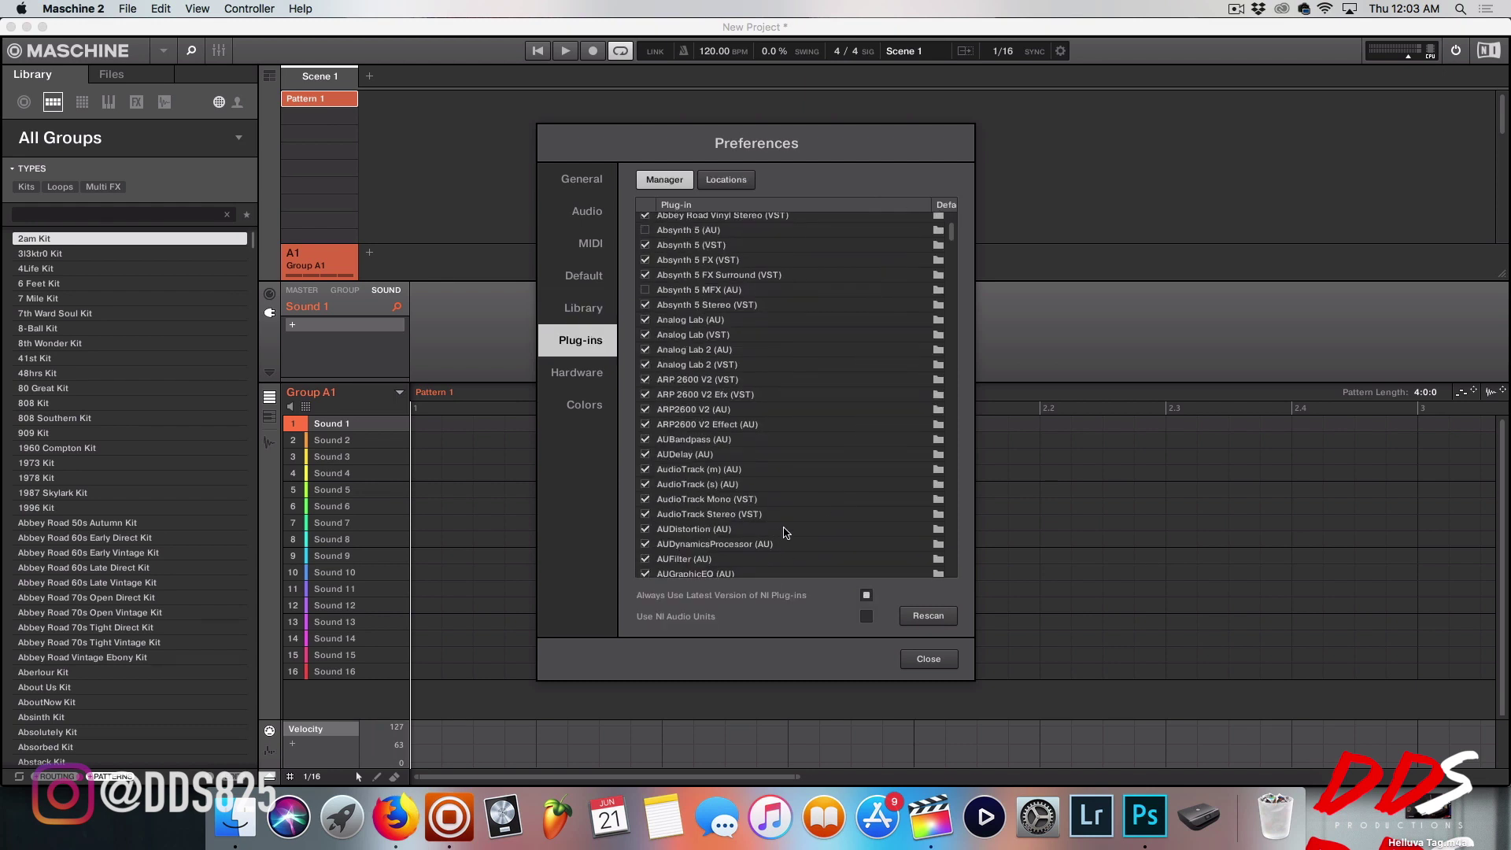
scroll(786, 531, up, 10)
scroll(771, 506, down, 5)
scroll(771, 506, down, 10)
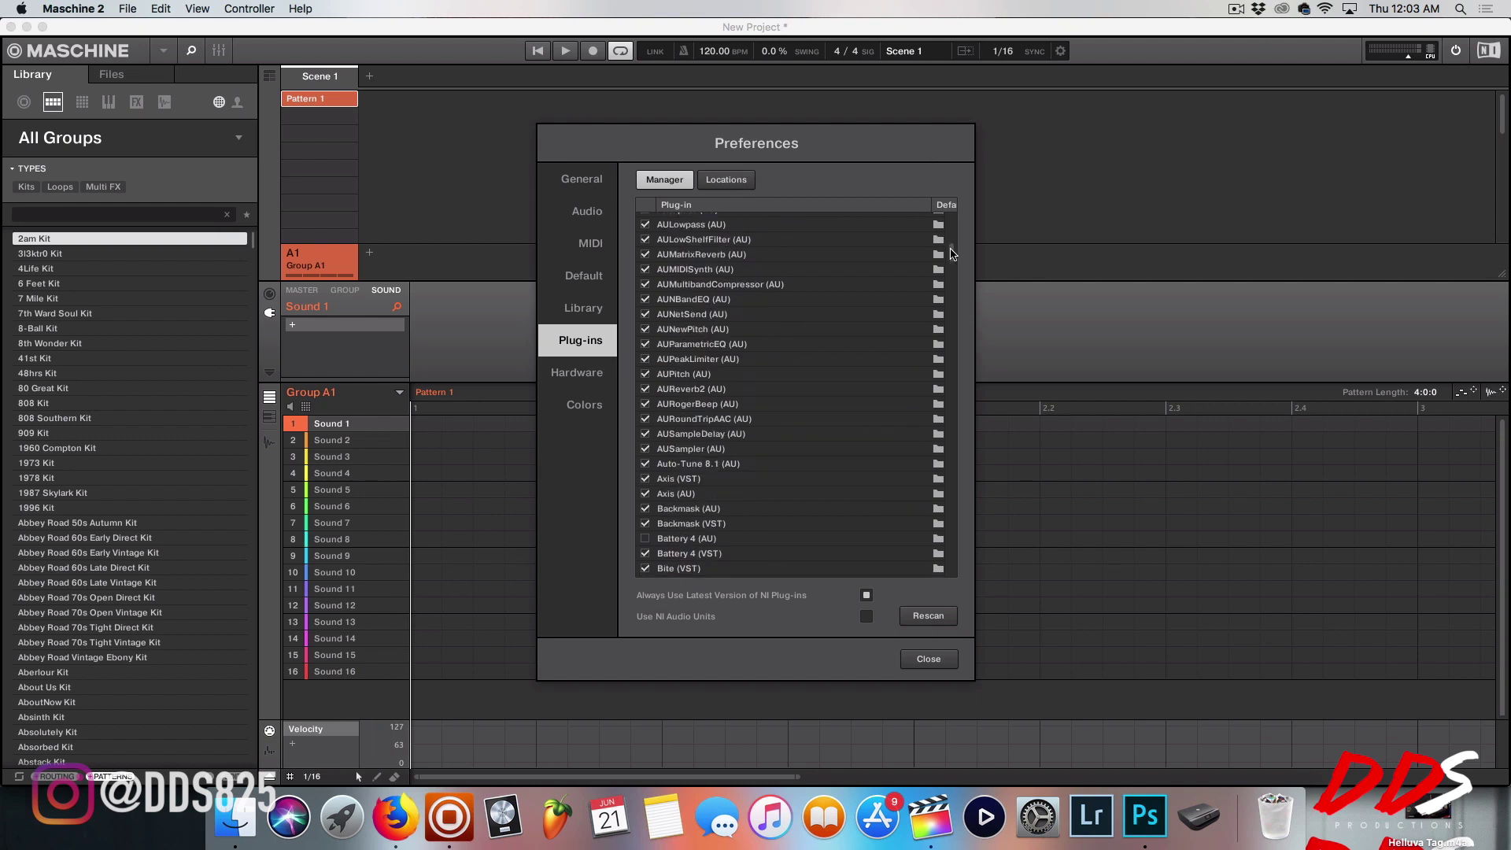
drag(951, 248, 952, 378)
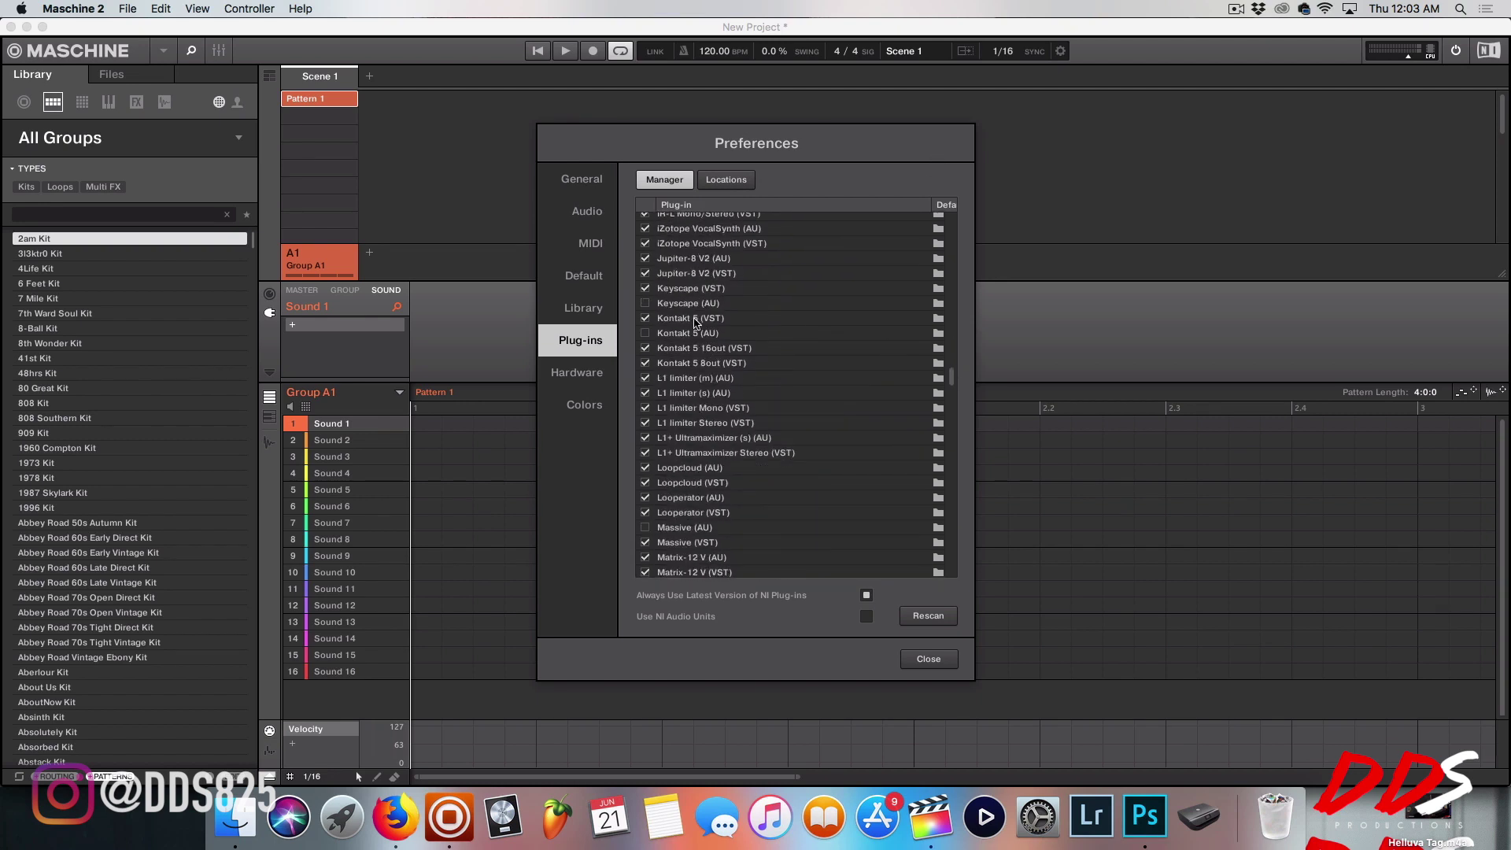
scroll(818, 501, down, 2)
scroll(789, 516, down, 10)
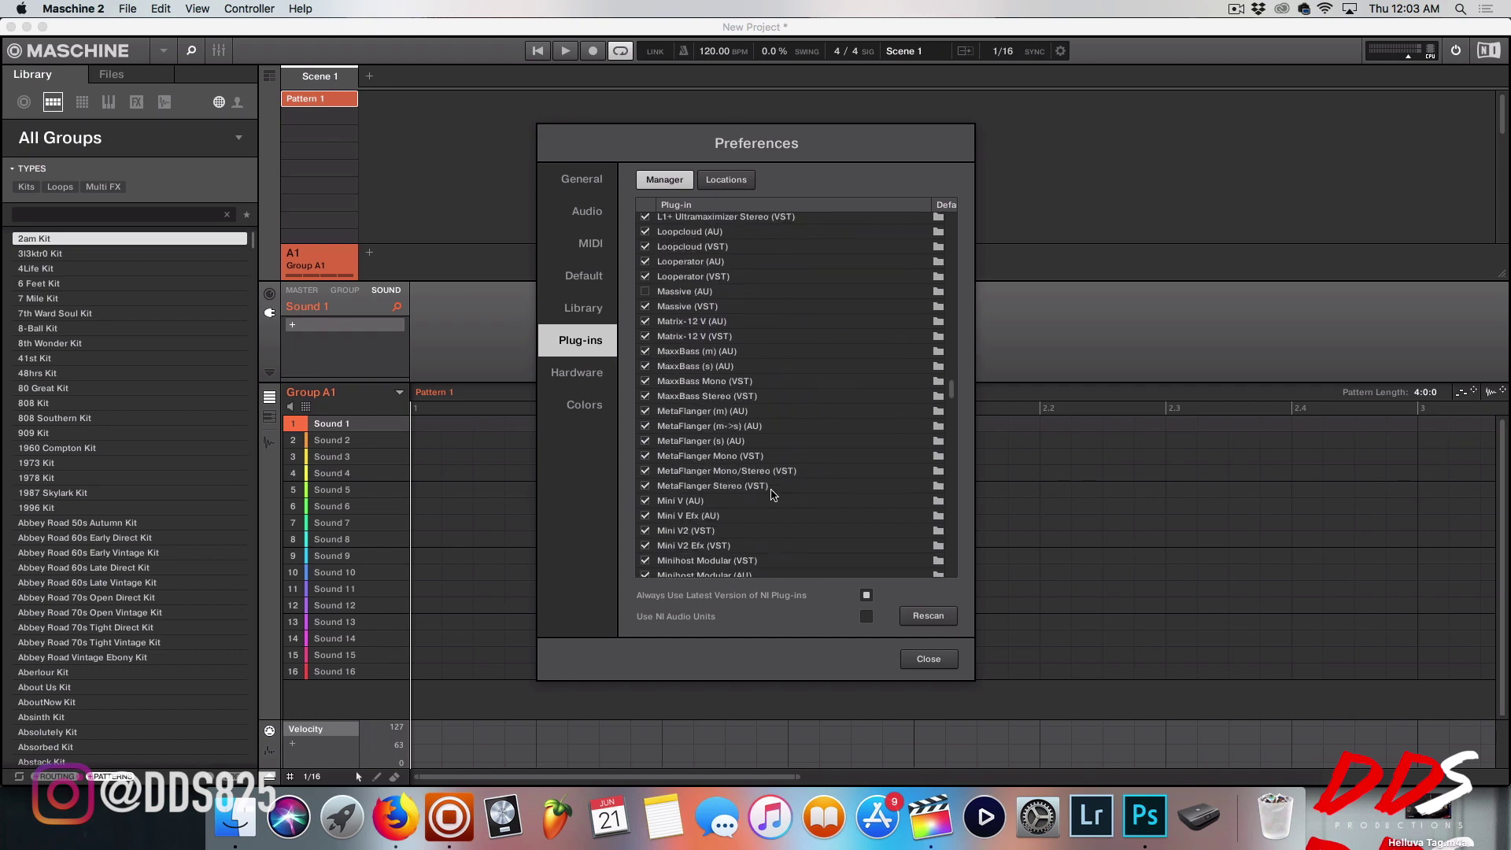
scroll(747, 511, down, 3)
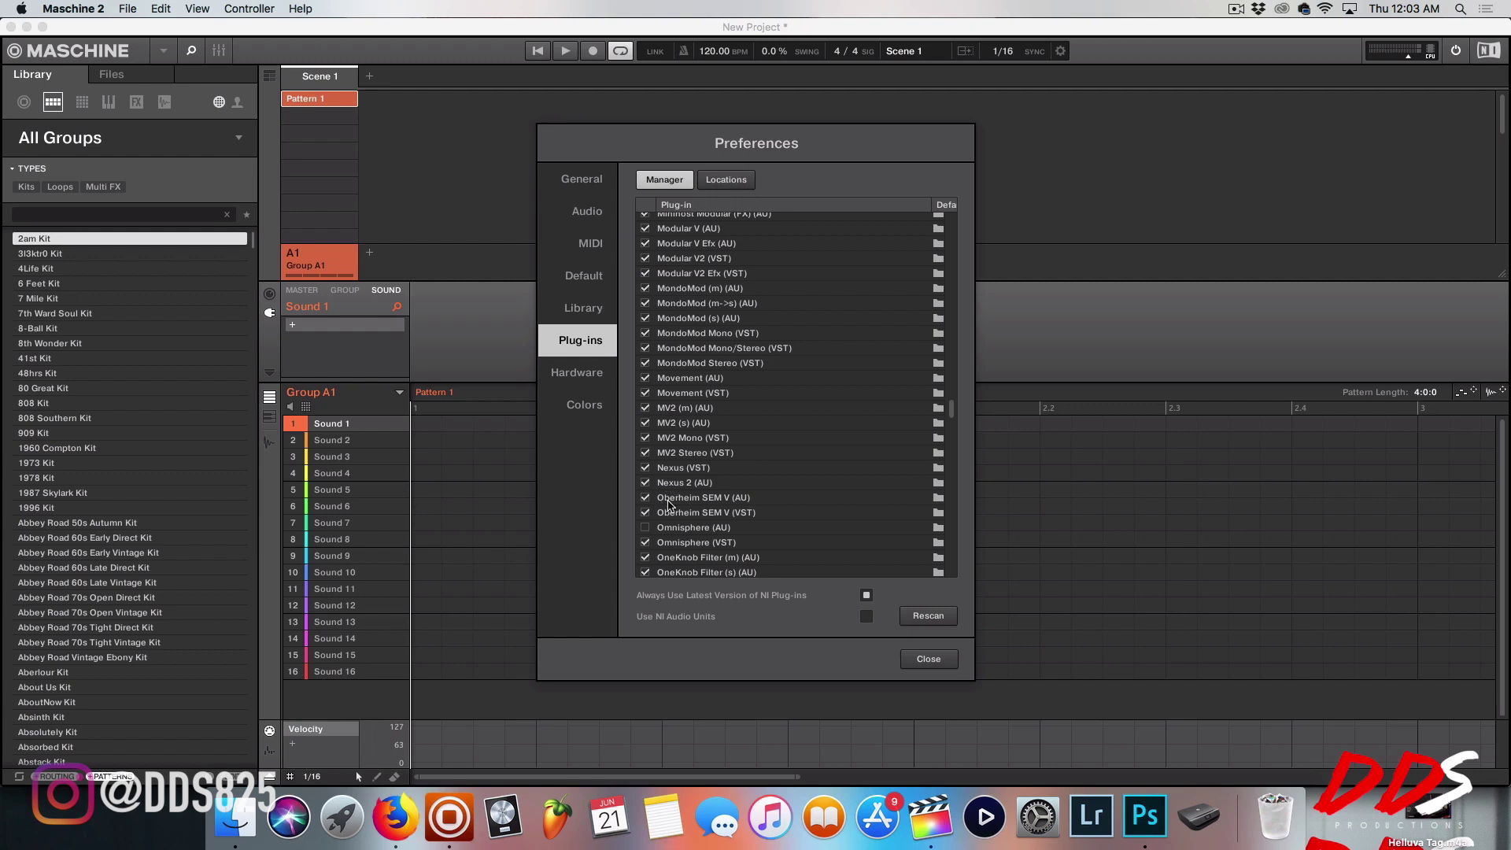
Step: Review the plug-in Locations folders, return to General, and close Preferences
click(732, 180)
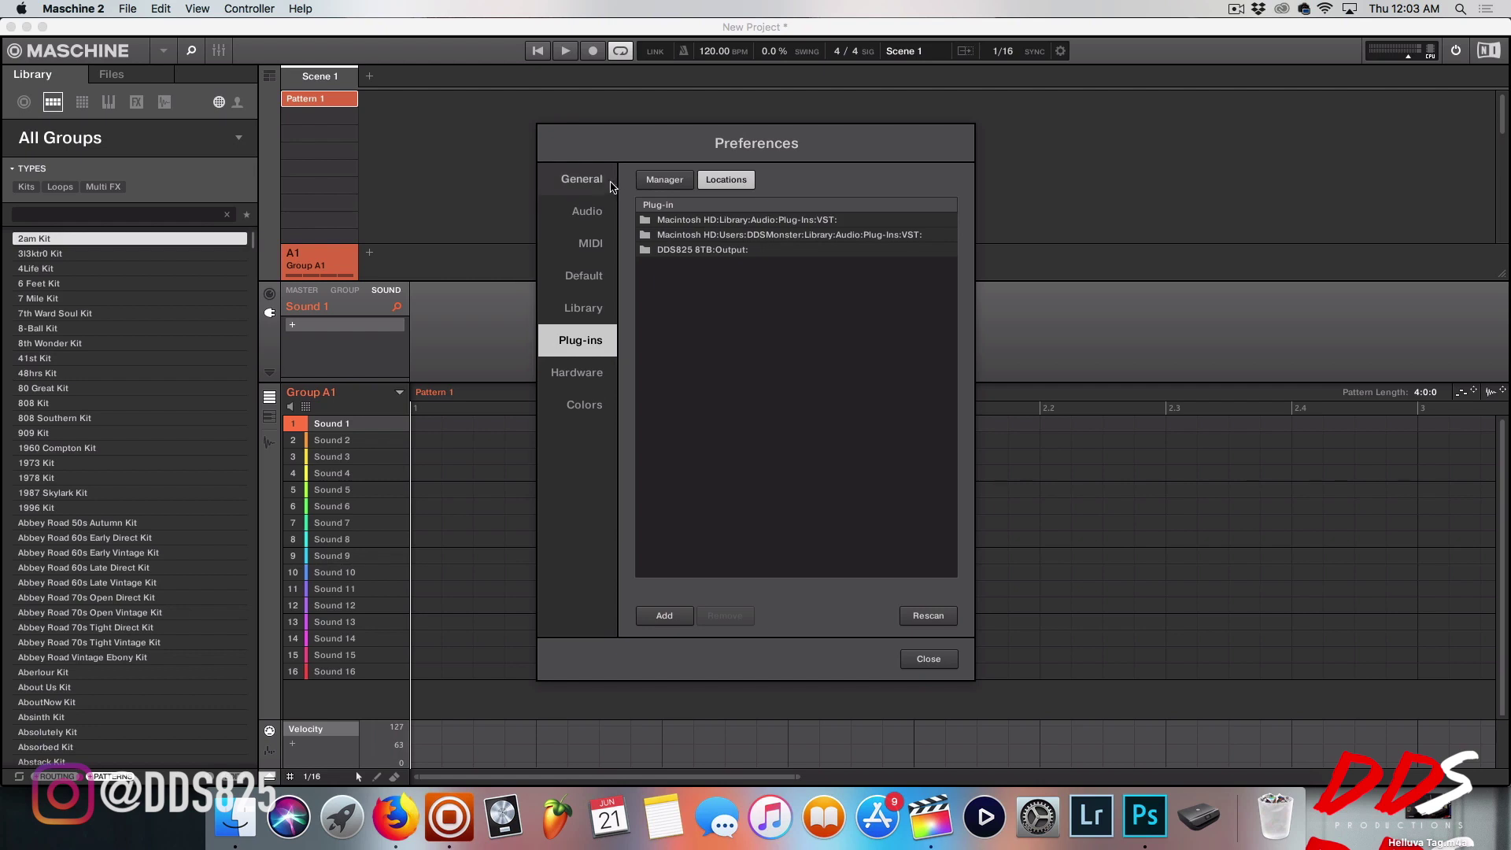
click(583, 179)
click(949, 663)
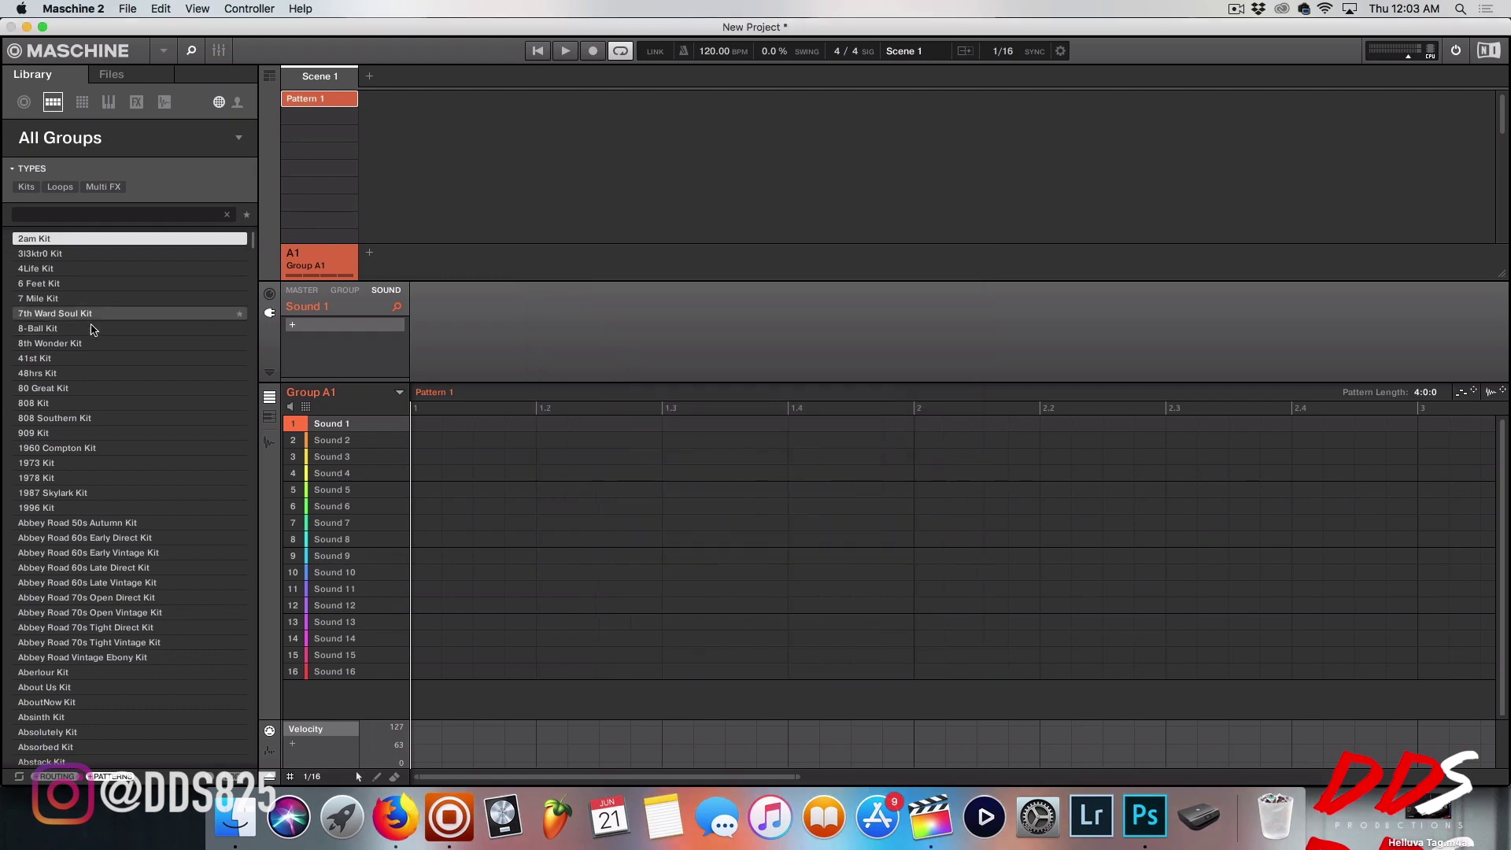
Step: Load reFX Nexus into Sound 1 of Group A1
click(296, 325)
mouse_move(320, 248)
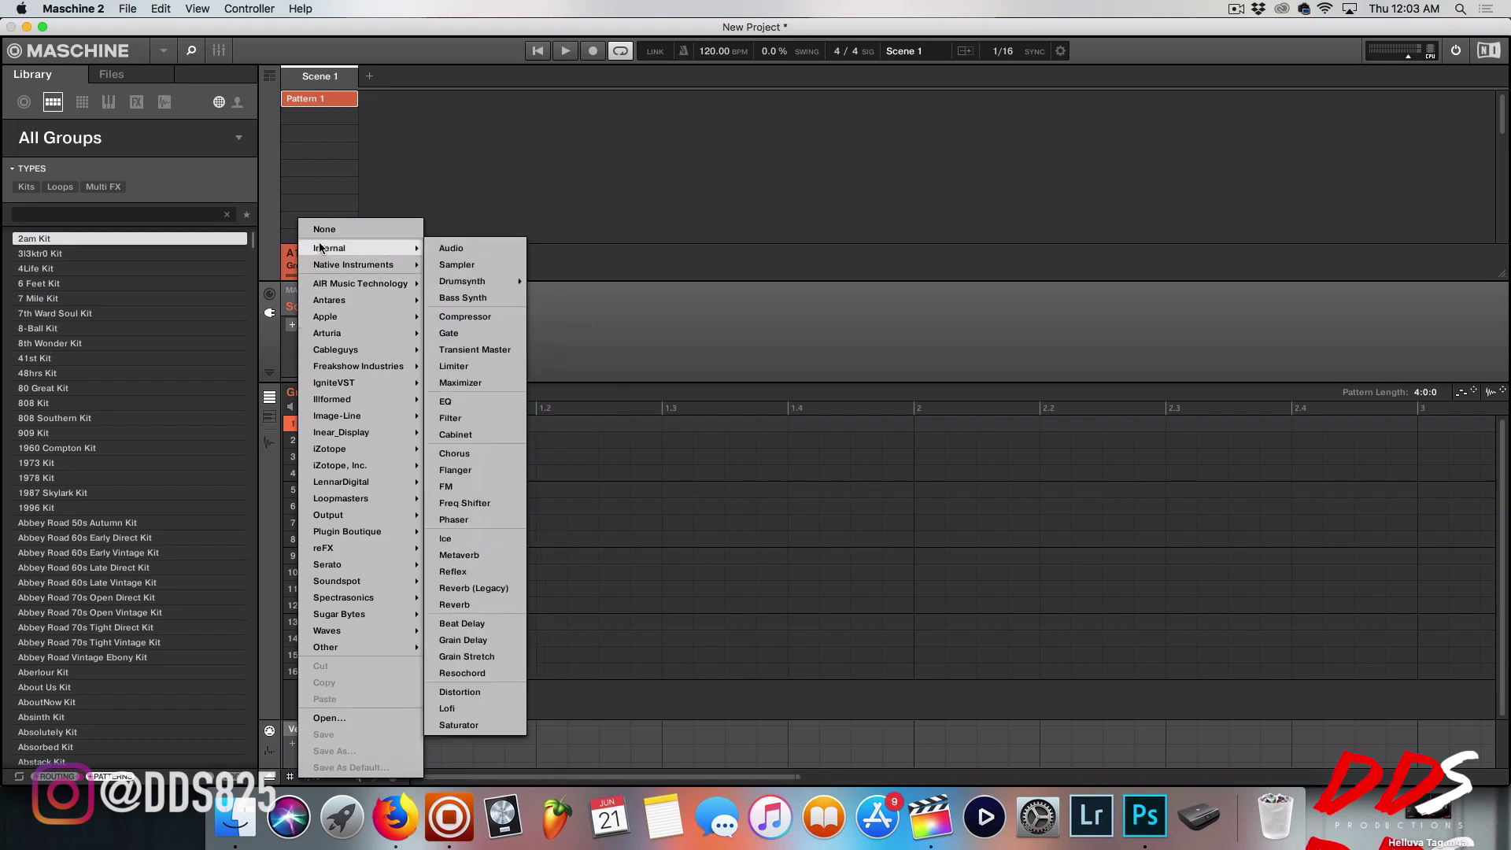
mouse_move(338, 544)
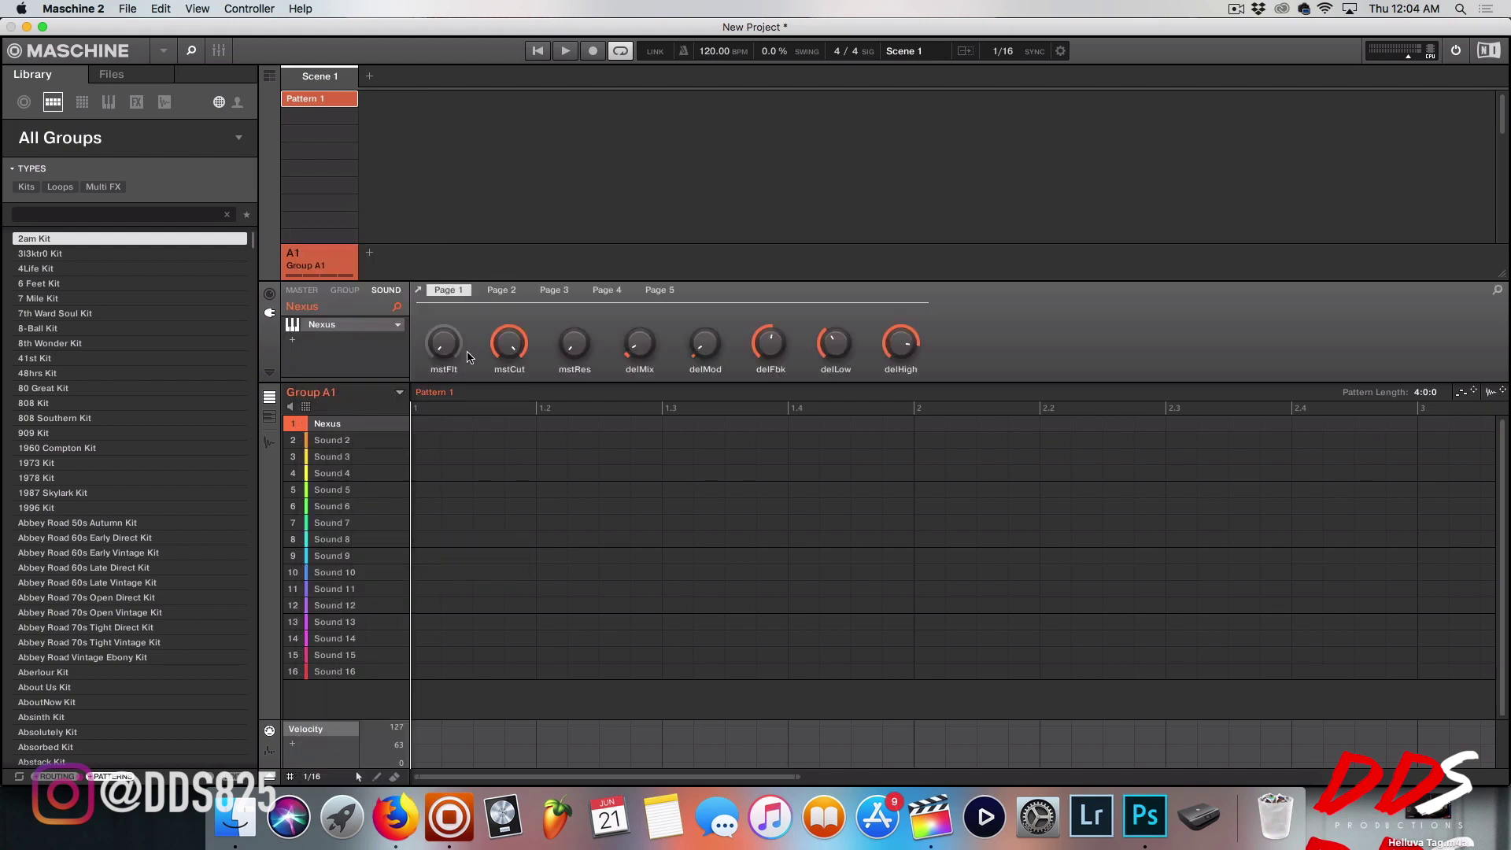
Step: Add Group B1 and load Serato Sample (VST) into its first sound
click(369, 252)
click(366, 325)
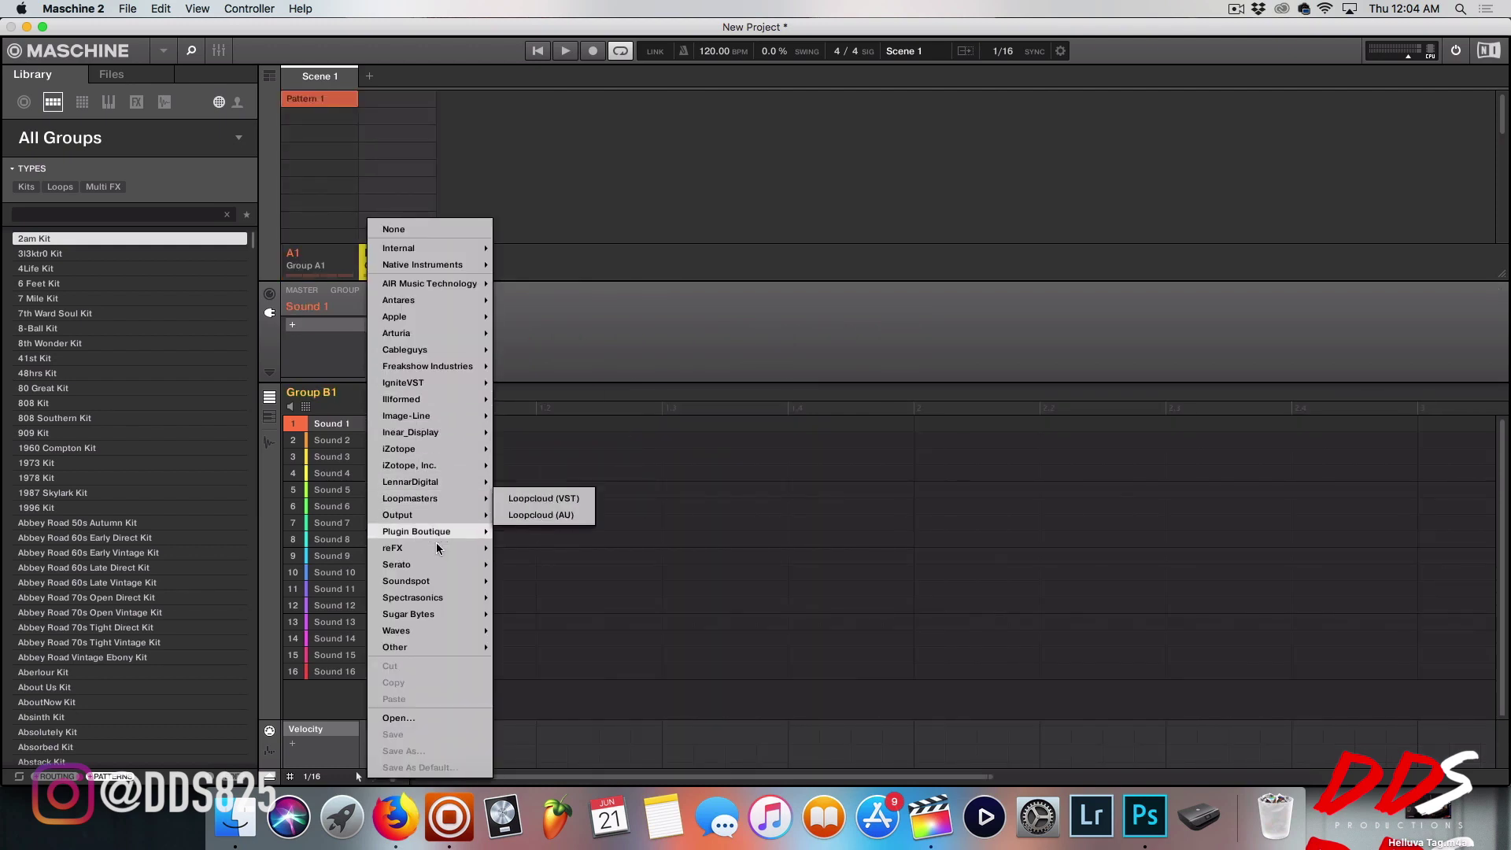
mouse_move(445, 580)
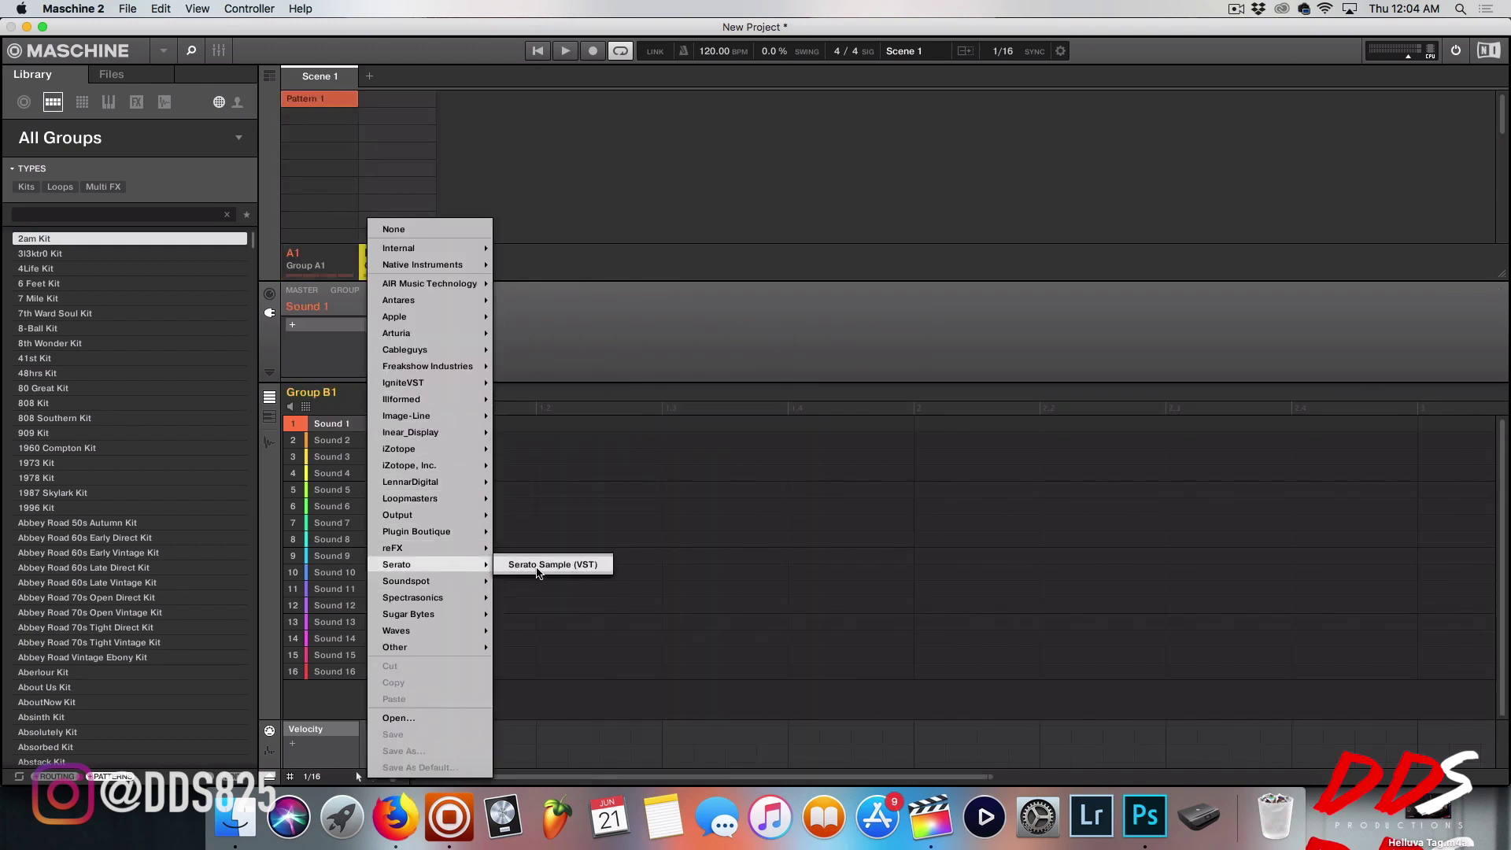
click(552, 564)
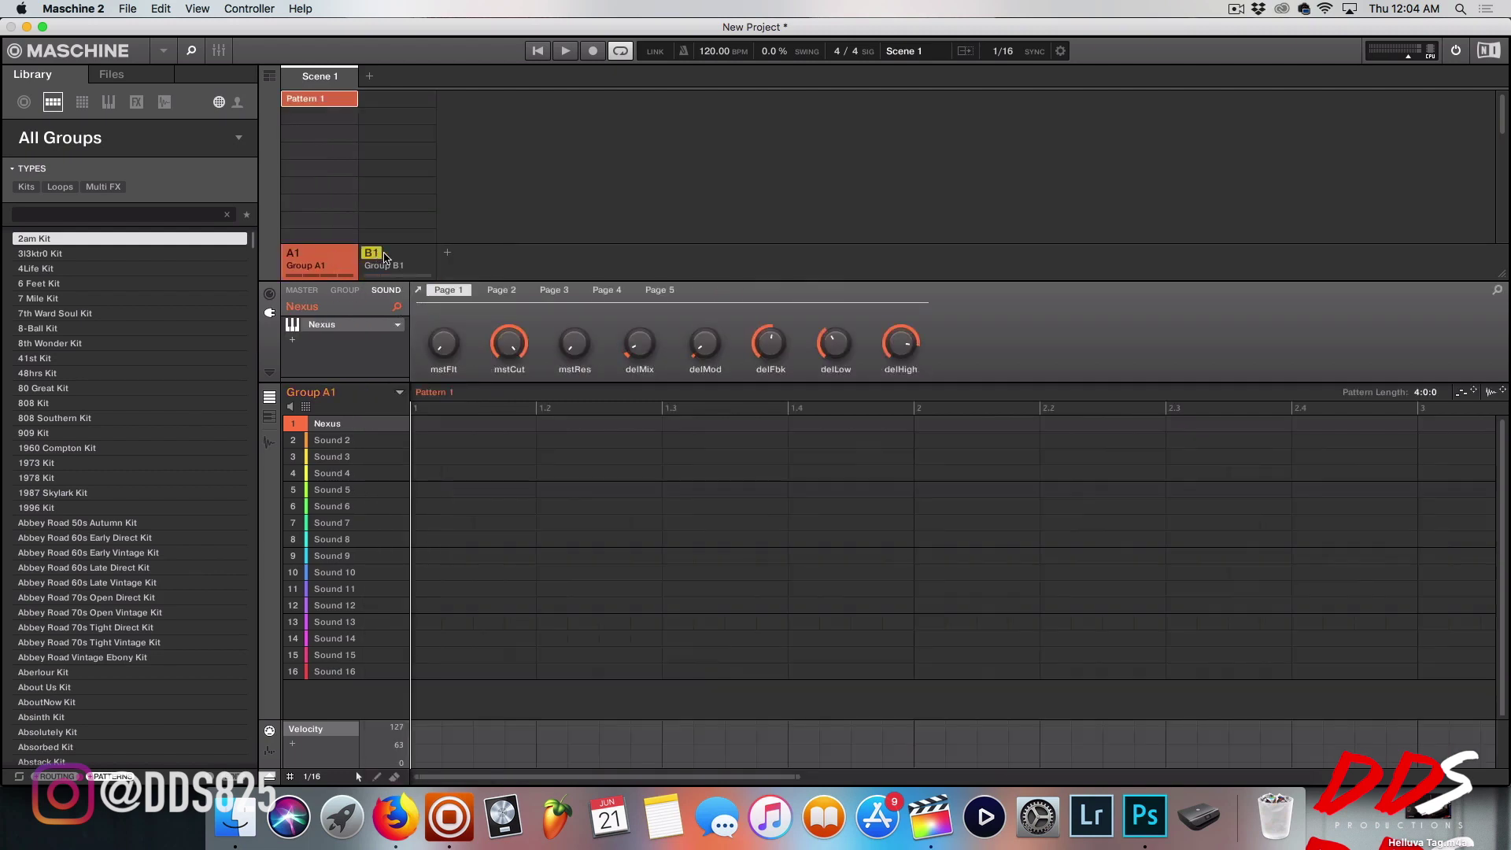
Step: Open and close the Nexus instrument window on Group A1 twice
click(337, 261)
click(418, 291)
scroll(409, 181, down, 10)
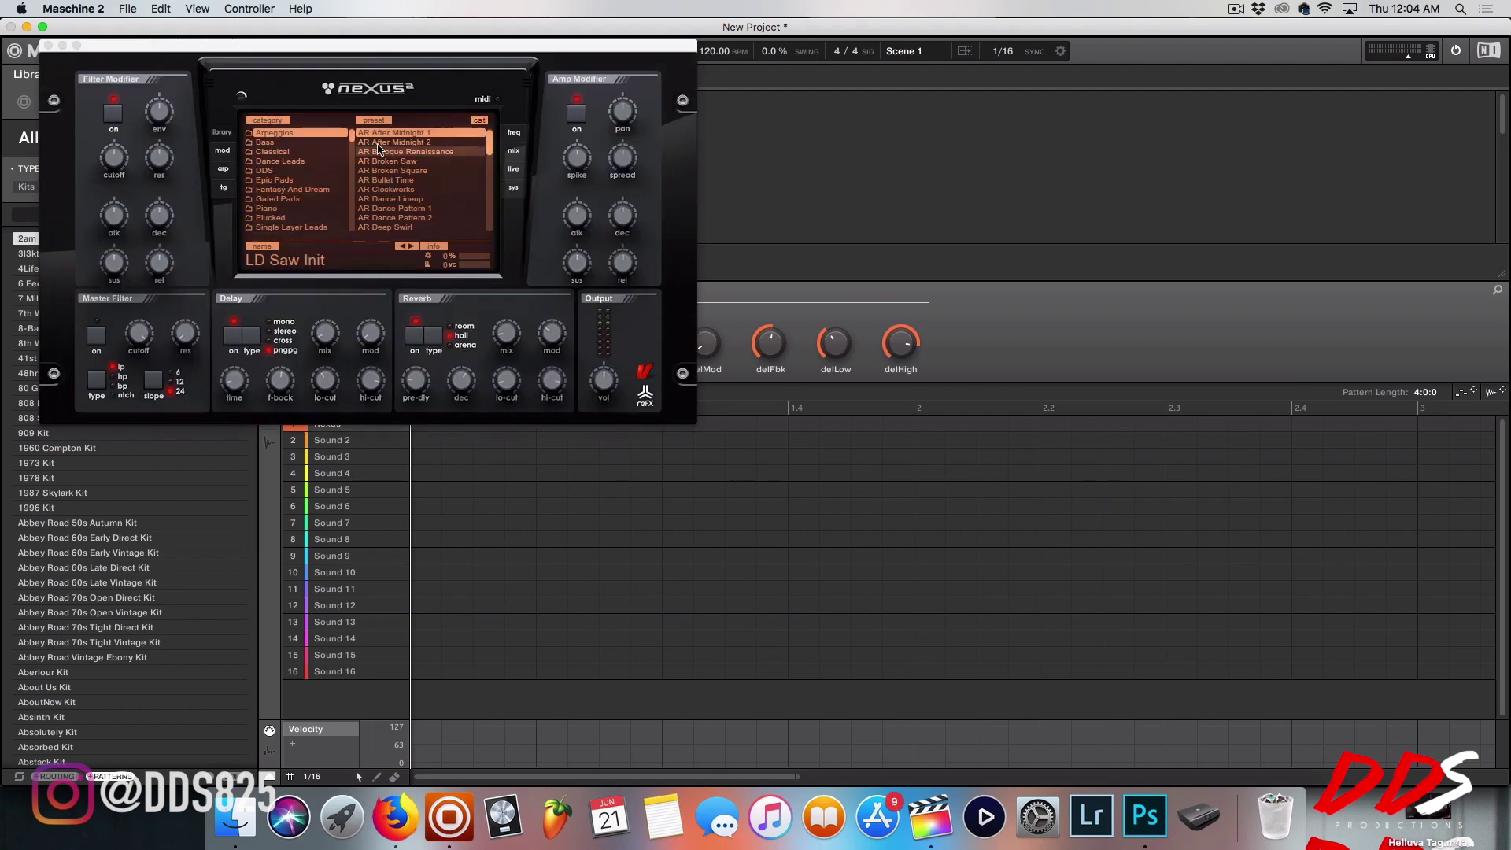
click(48, 46)
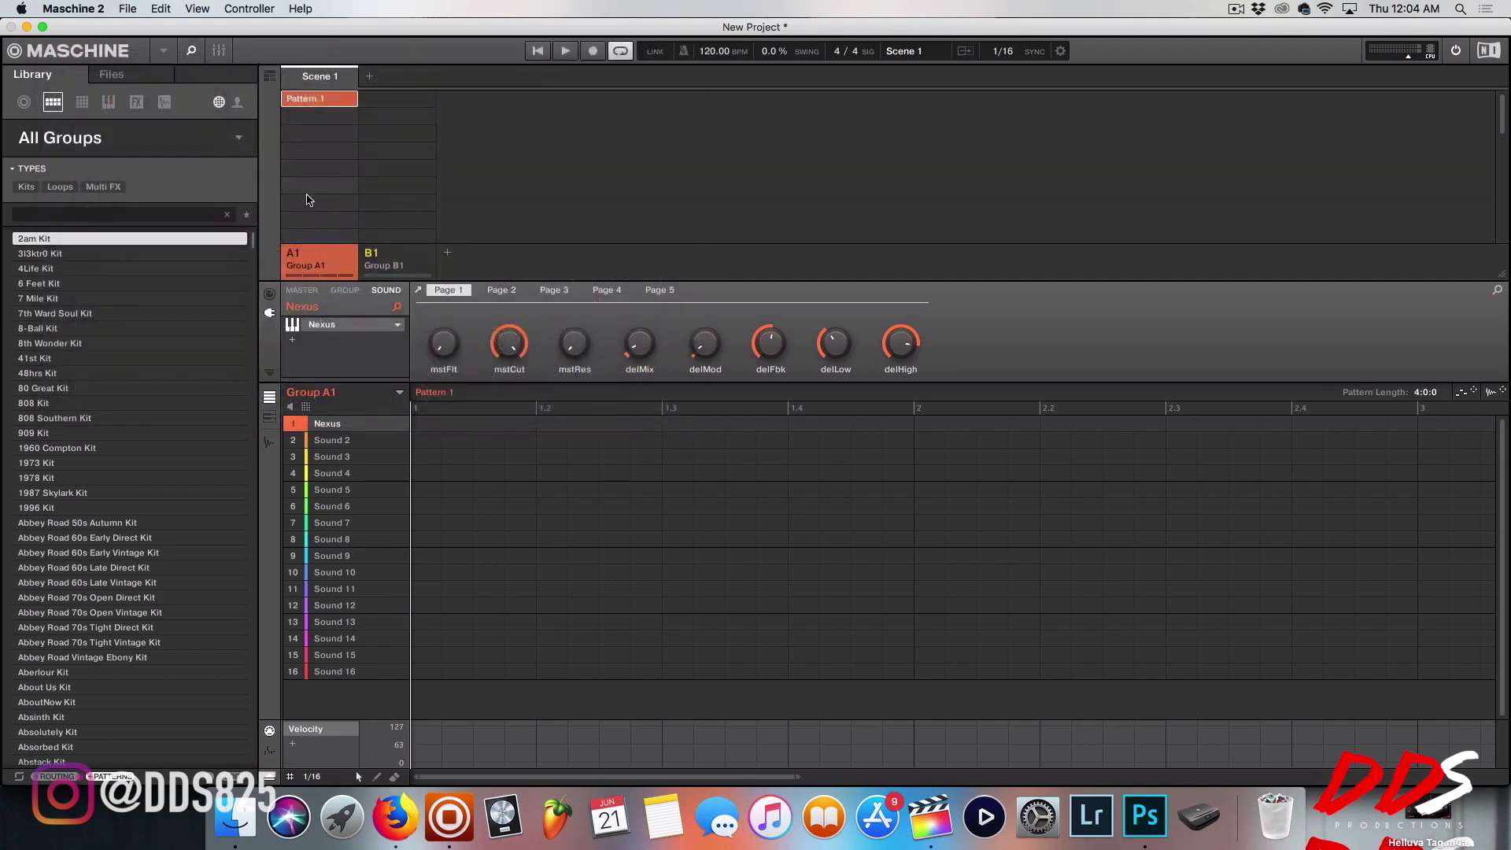
click(355, 326)
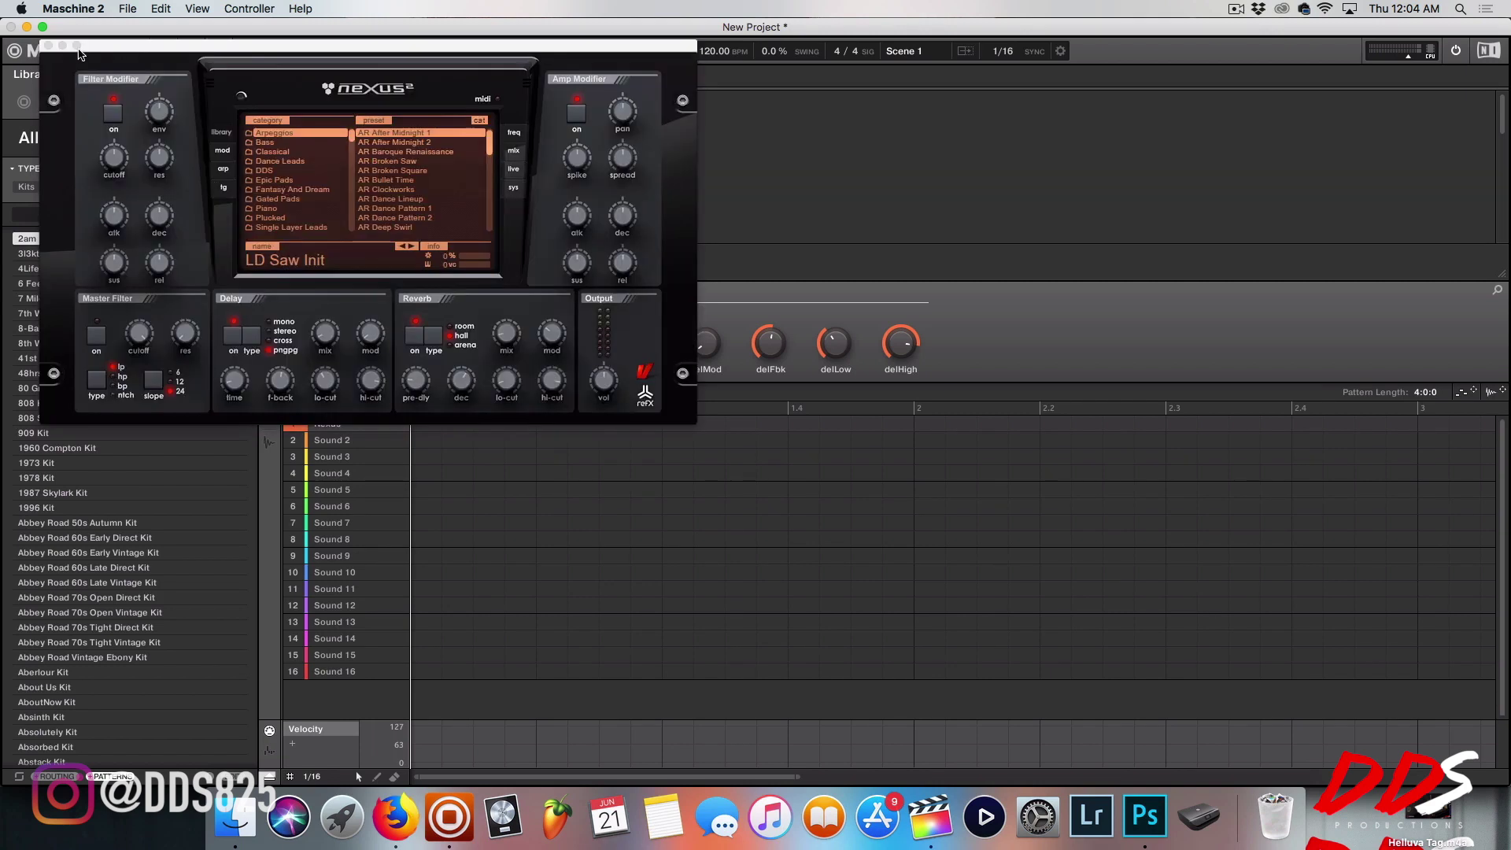
click(48, 47)
Step: Preview and close the Serato Sample window on Group B1, then browse Library instruments
click(411, 249)
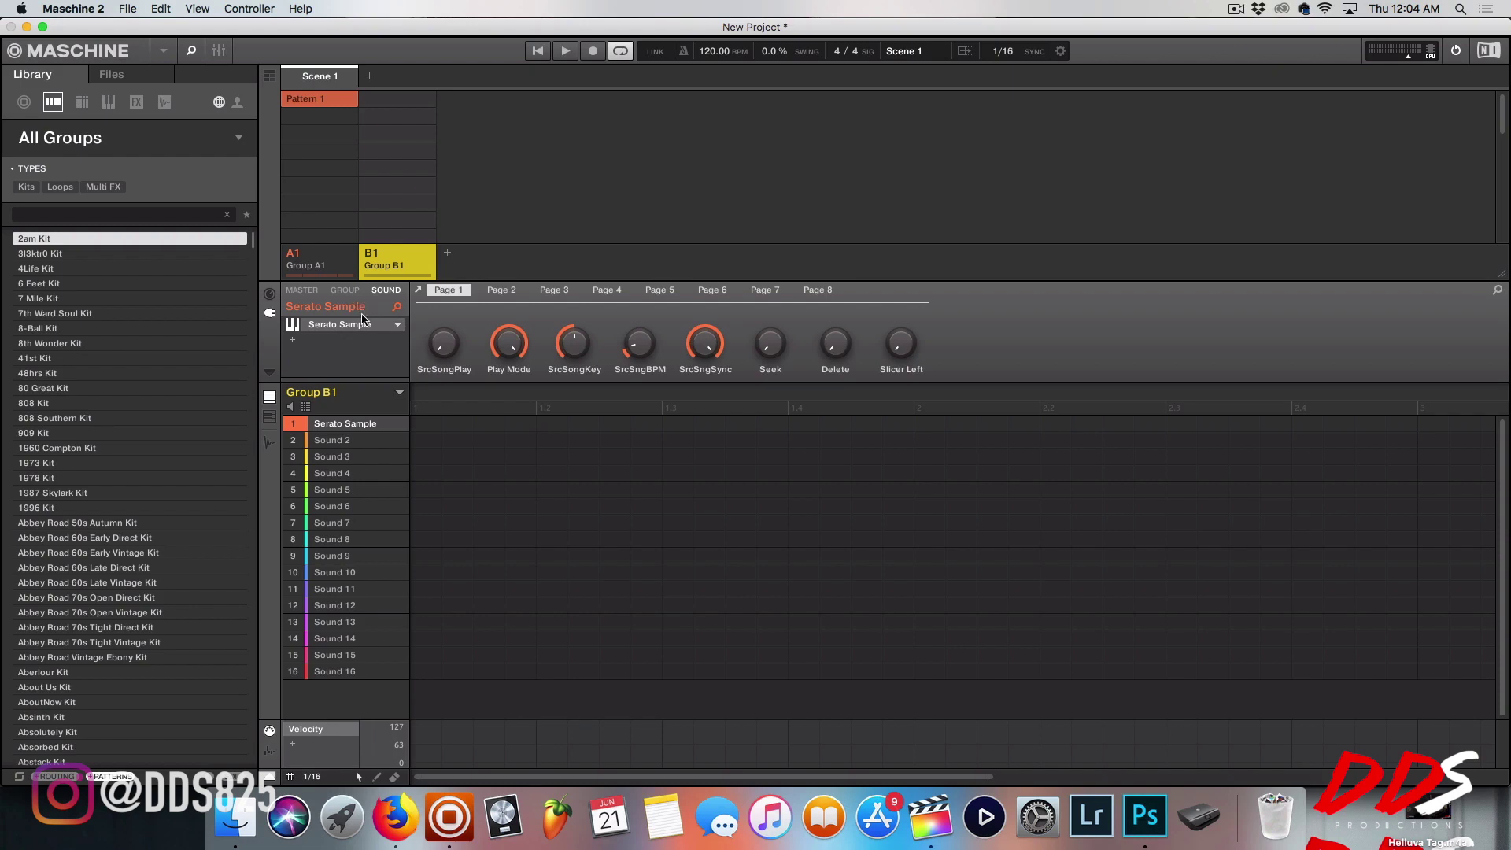
click(417, 290)
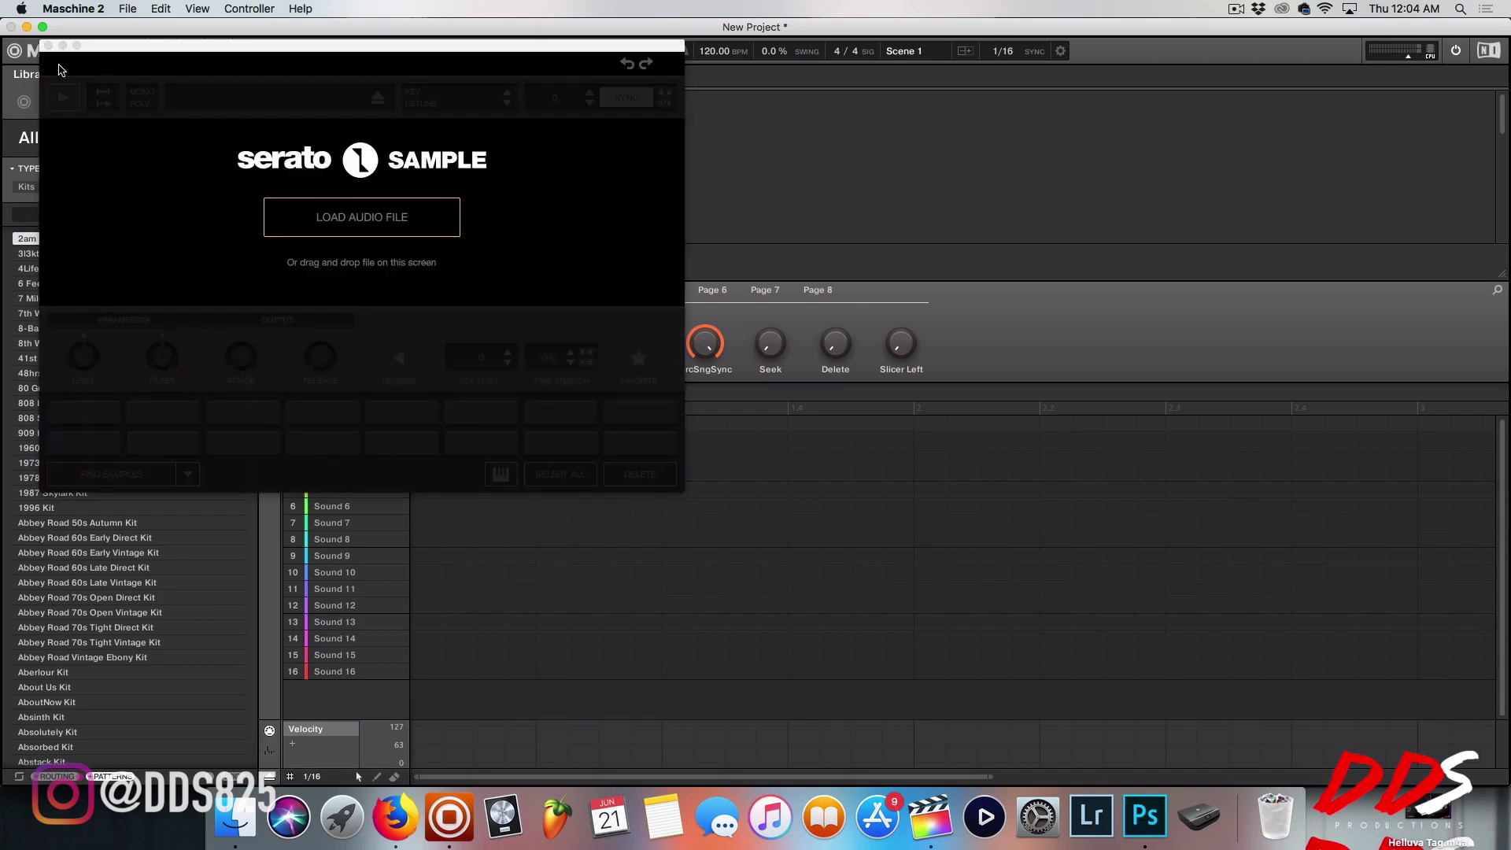
click(47, 45)
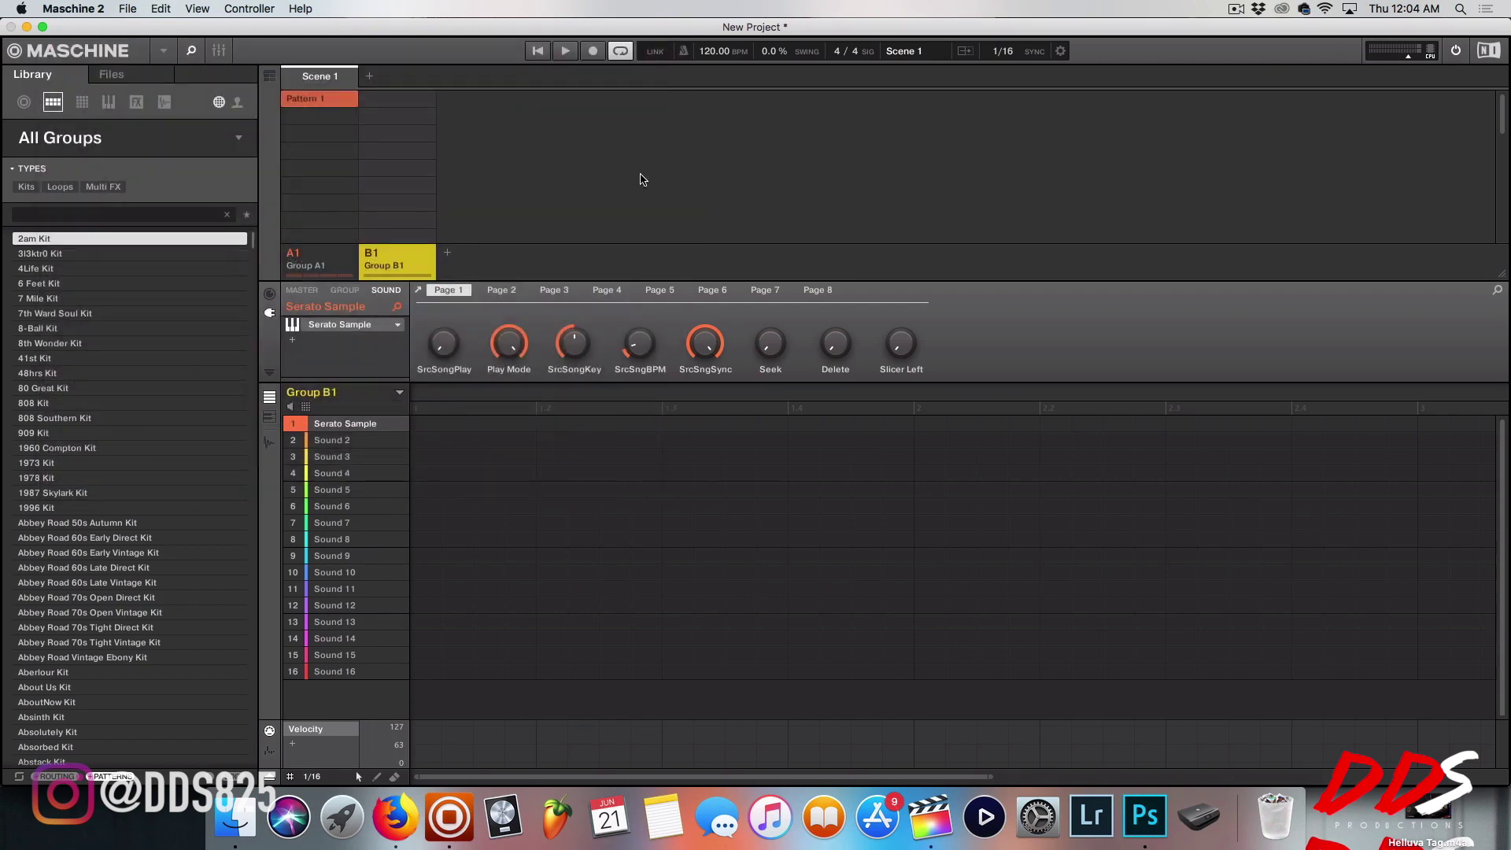
click(109, 101)
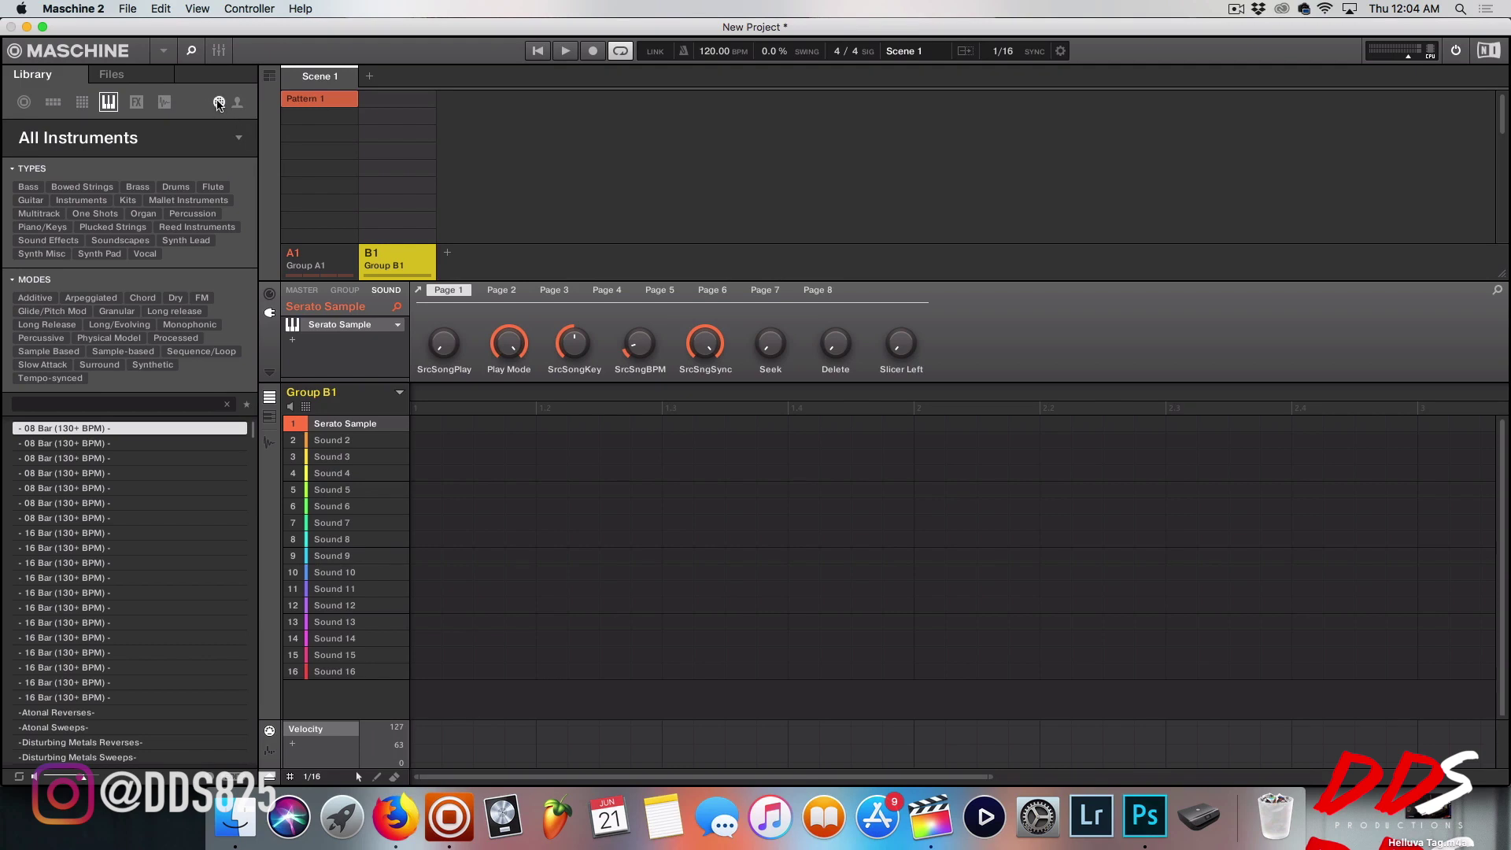
Step: Browse the Library's instruments by vendor, scrolling through the vendor thumbnails
click(219, 102)
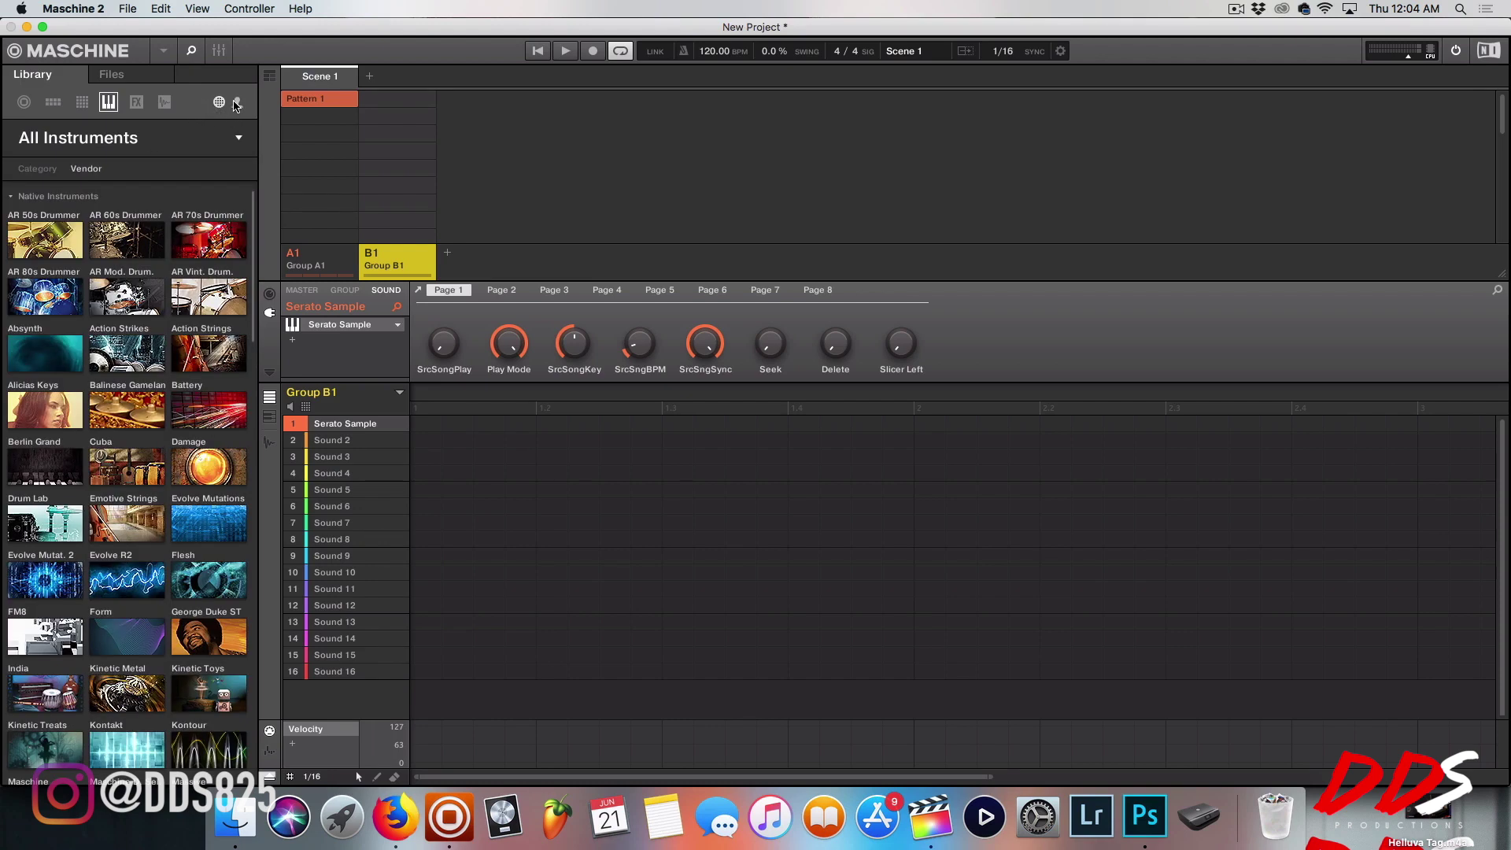
scroll(175, 333, down, 10)
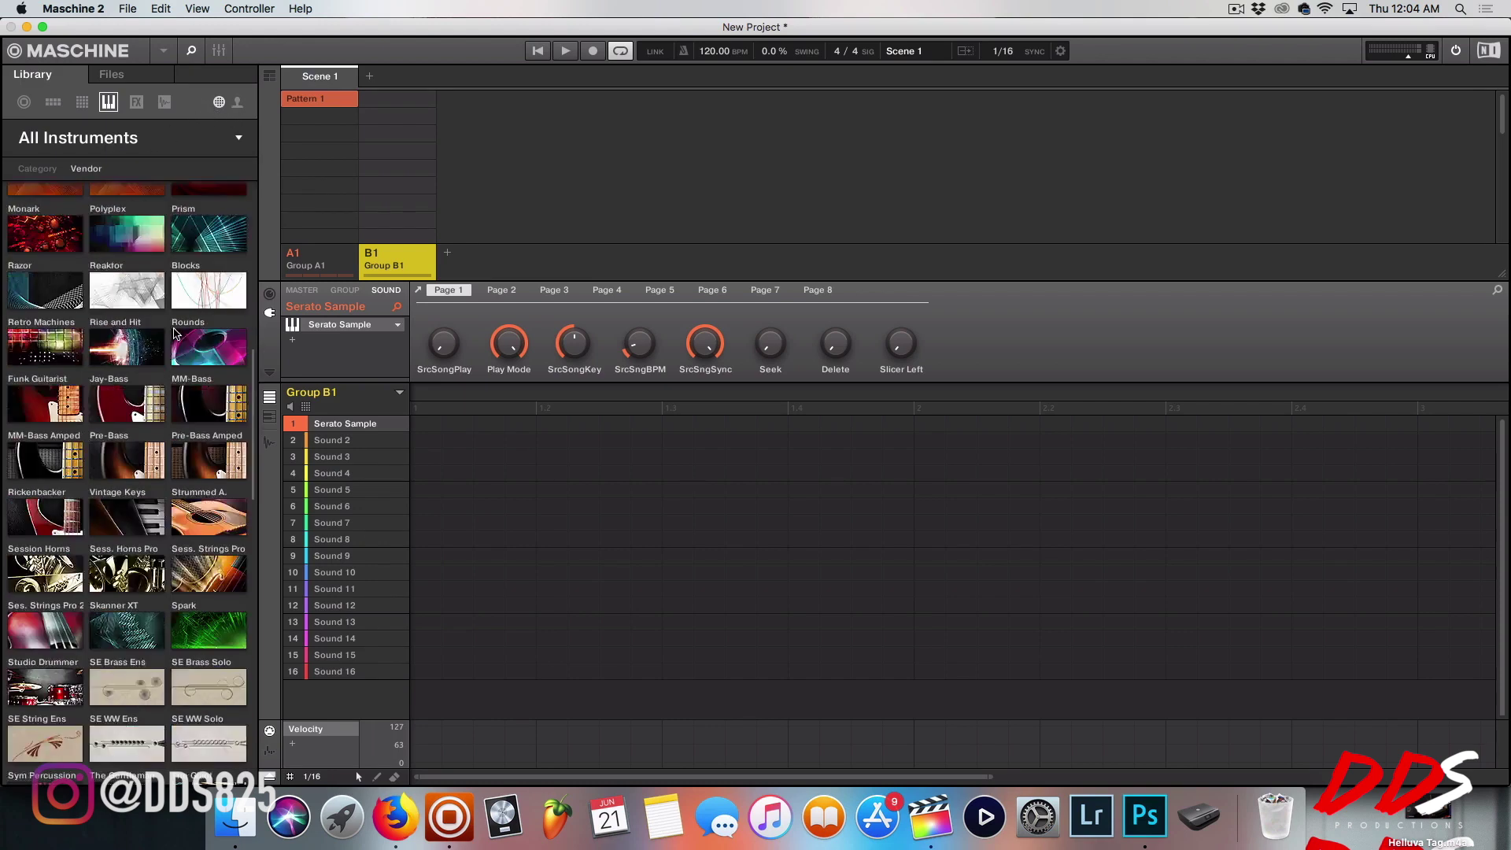
scroll(175, 333, up, 5)
scroll(174, 338, up, 5)
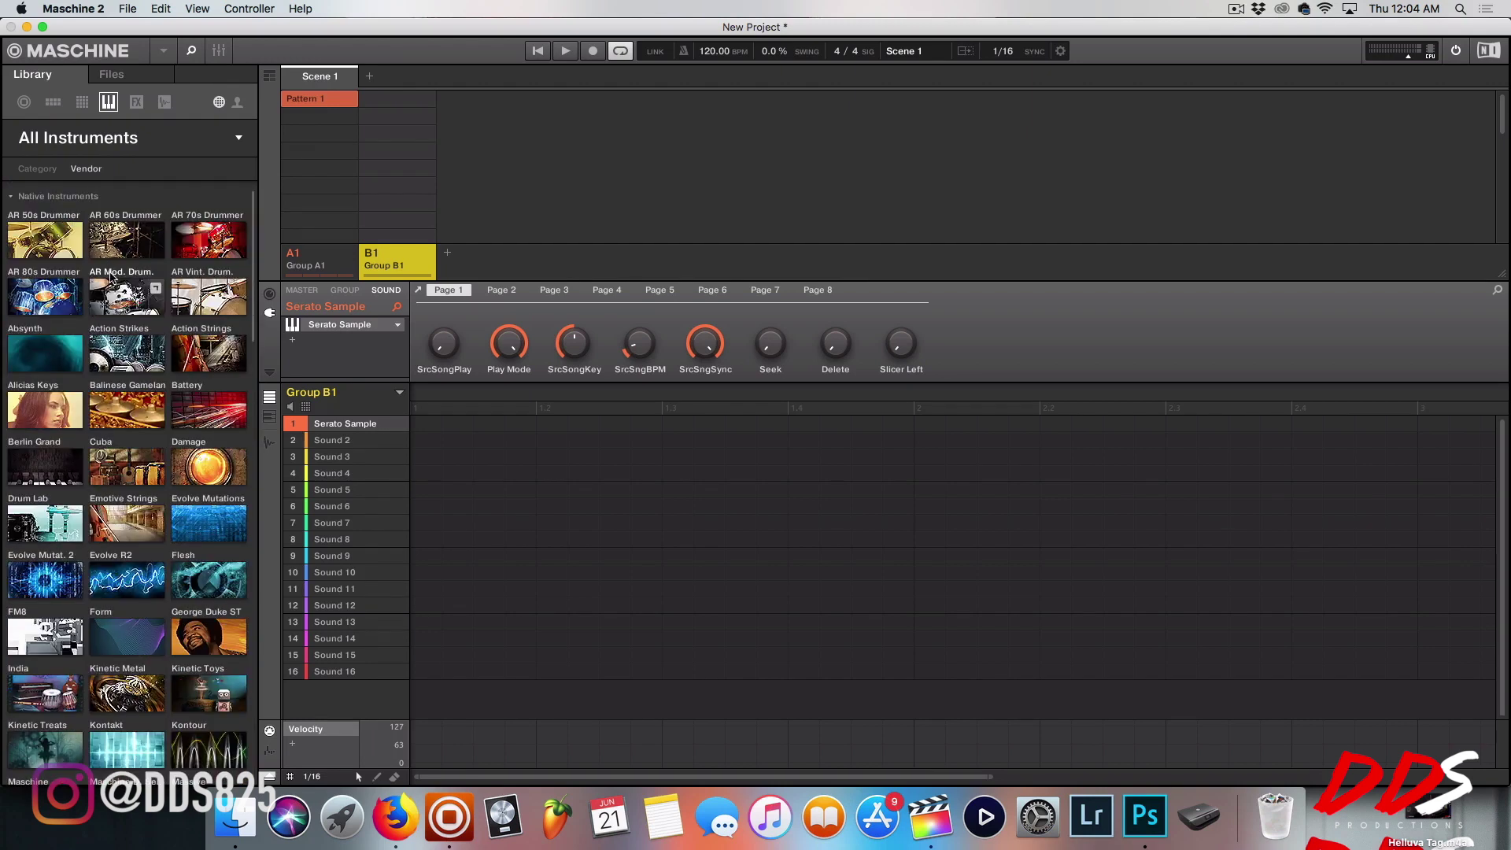
scroll(118, 284, down, 8)
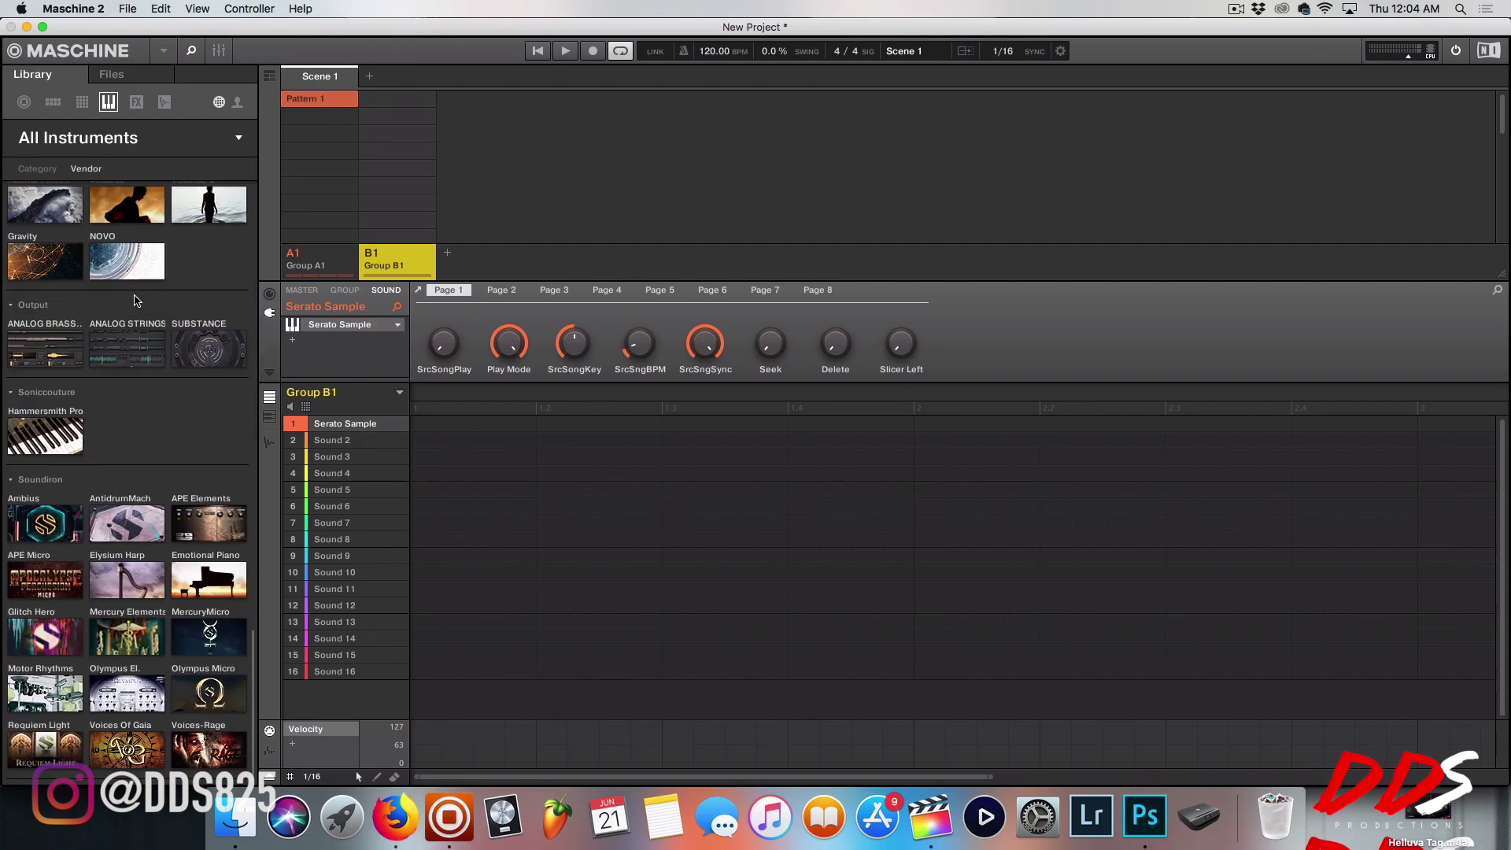
scroll(138, 301, up, 3)
scroll(148, 331, up, 3)
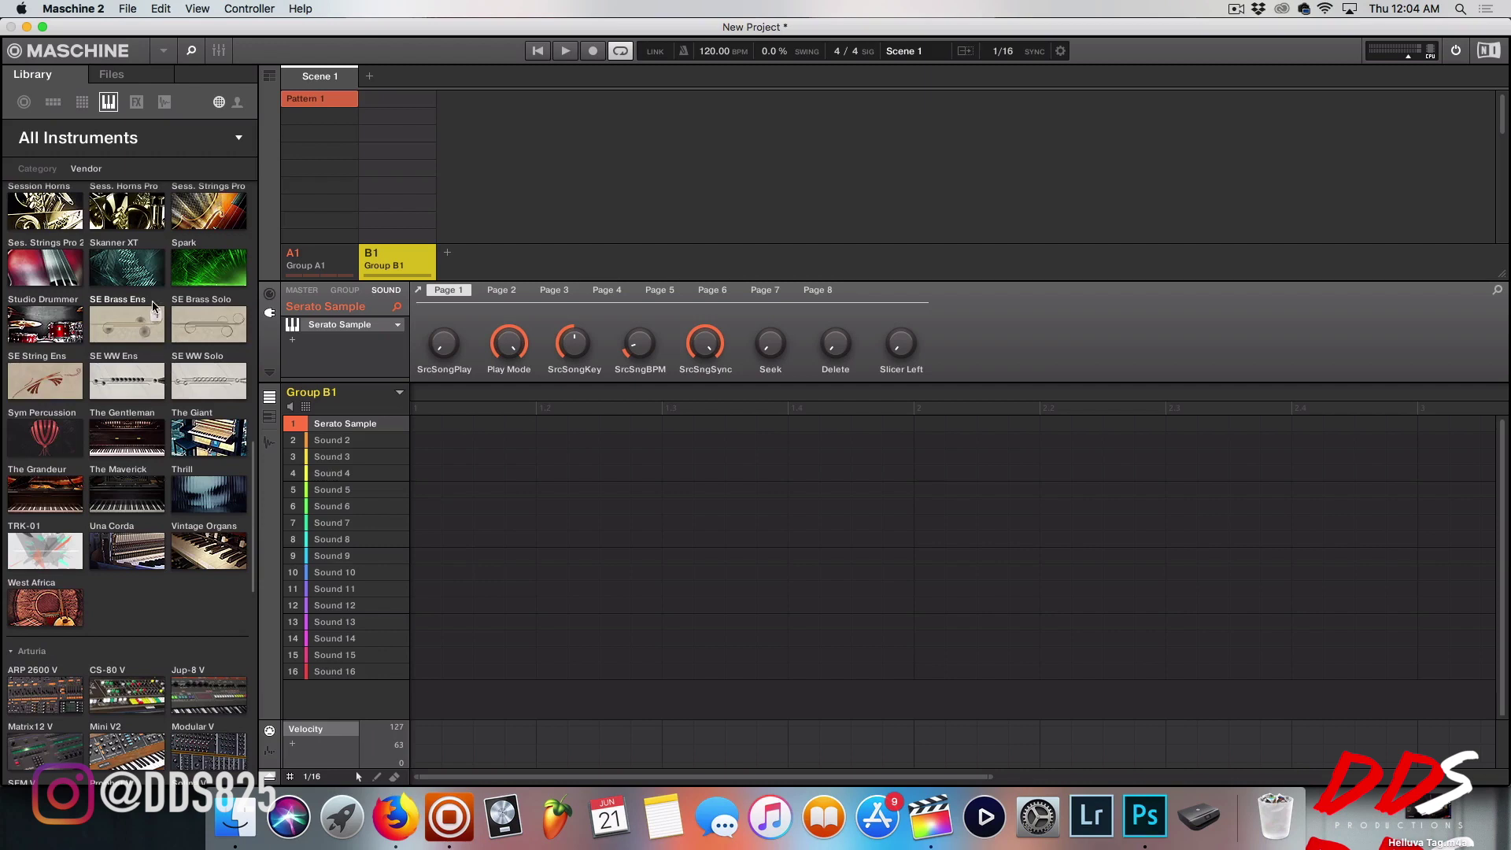
scroll(167, 291, up, 2)
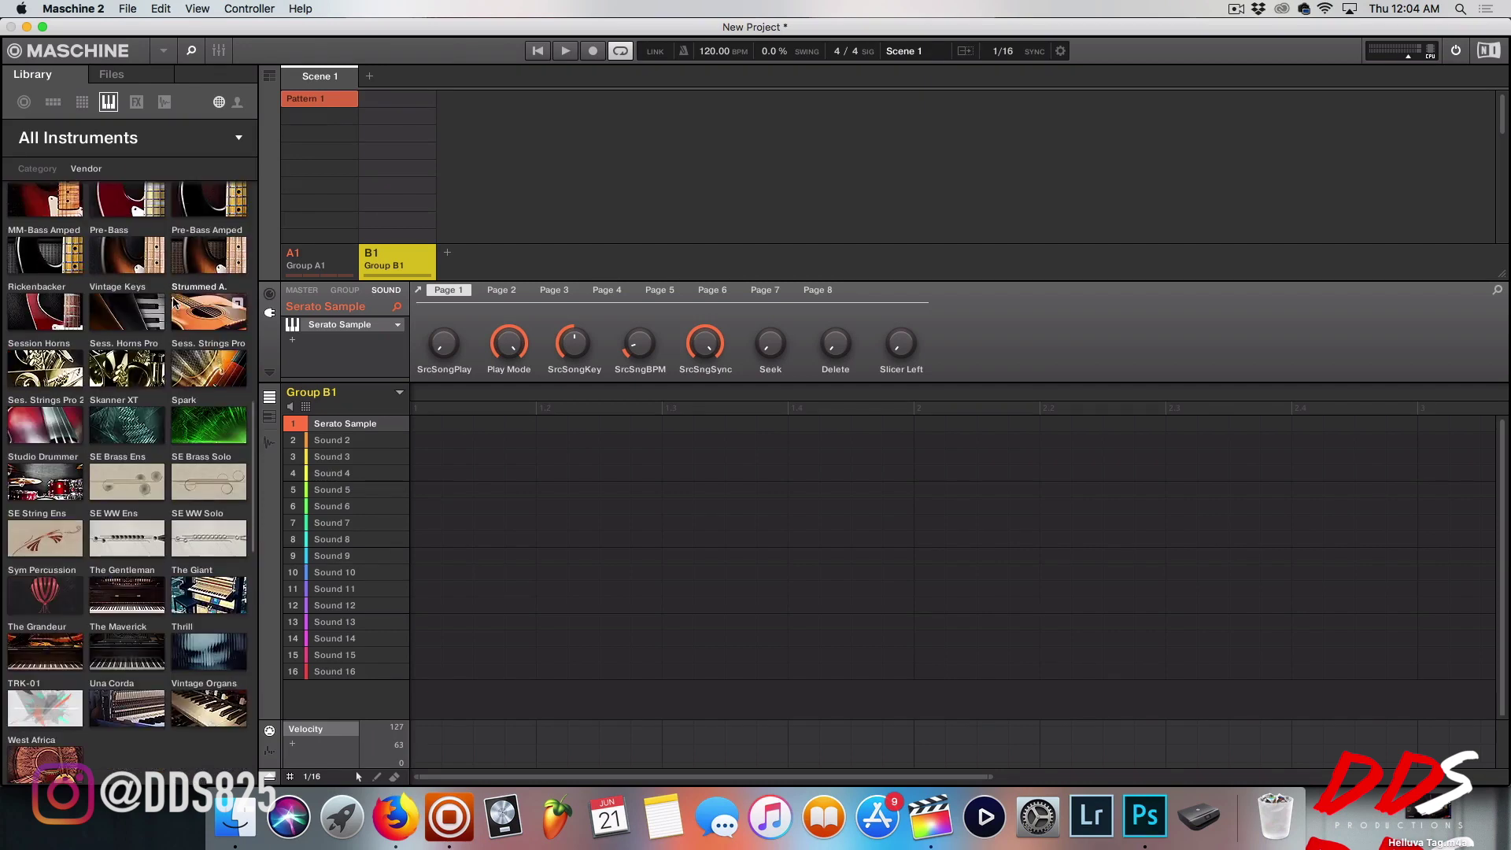
scroll(173, 302, up, 3)
scroll(164, 306, up, 3)
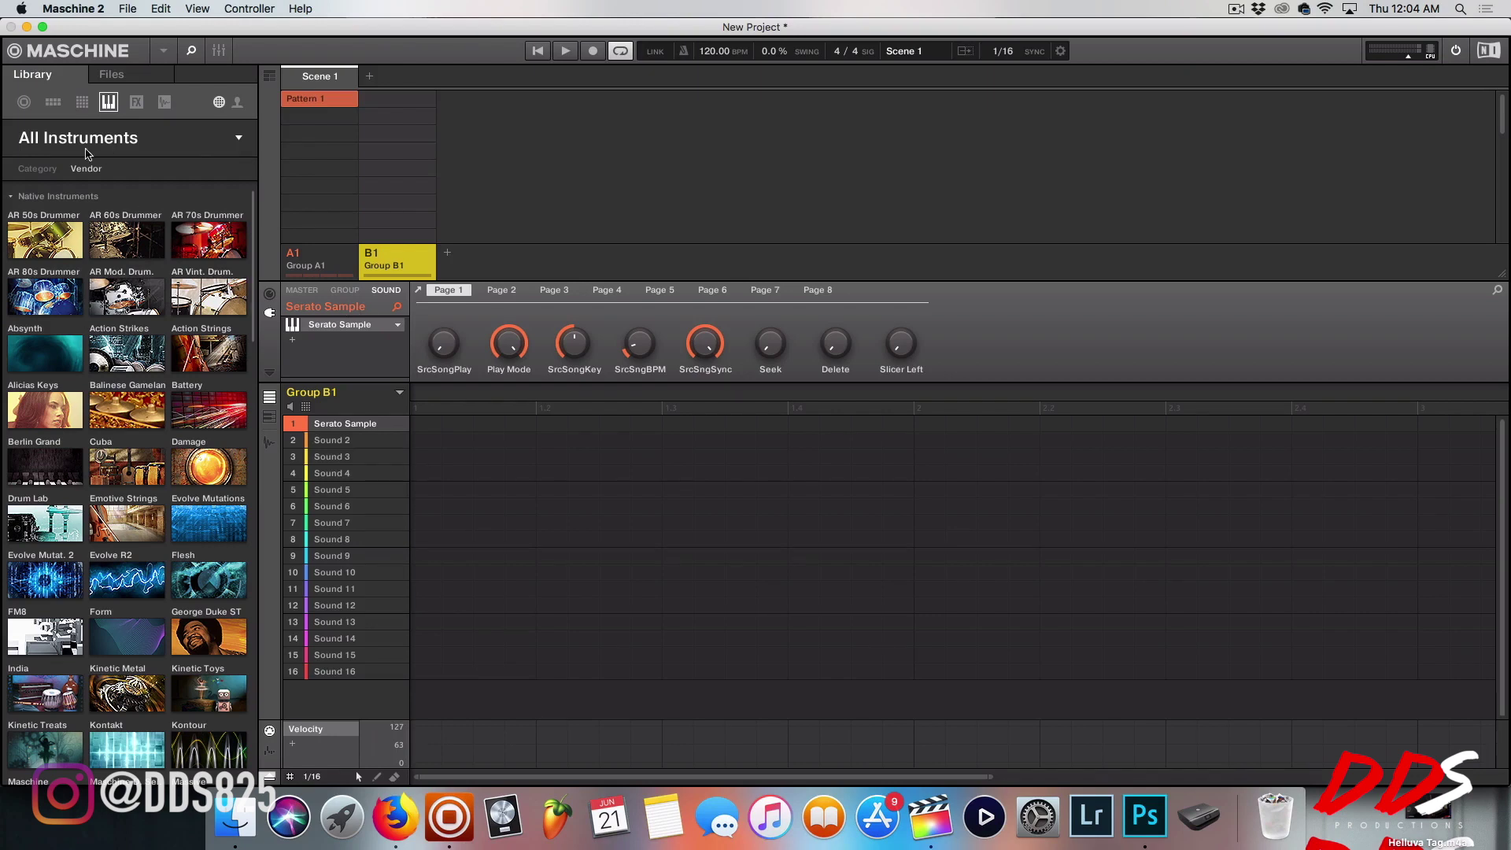
Step: Create Group C1 and view its group plug-in list without choosing anything
click(450, 251)
click(344, 289)
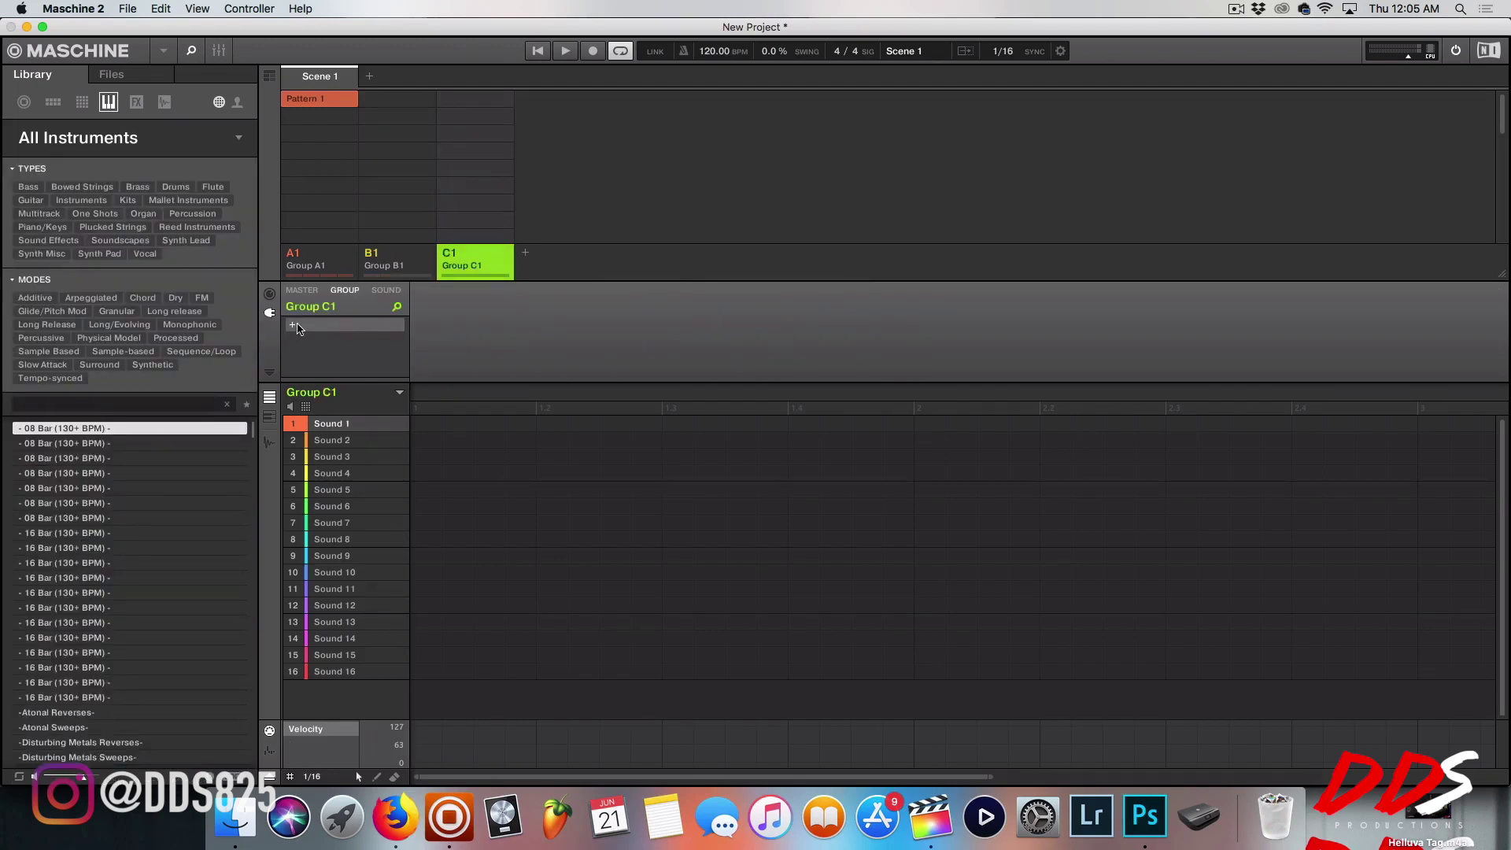
click(292, 324)
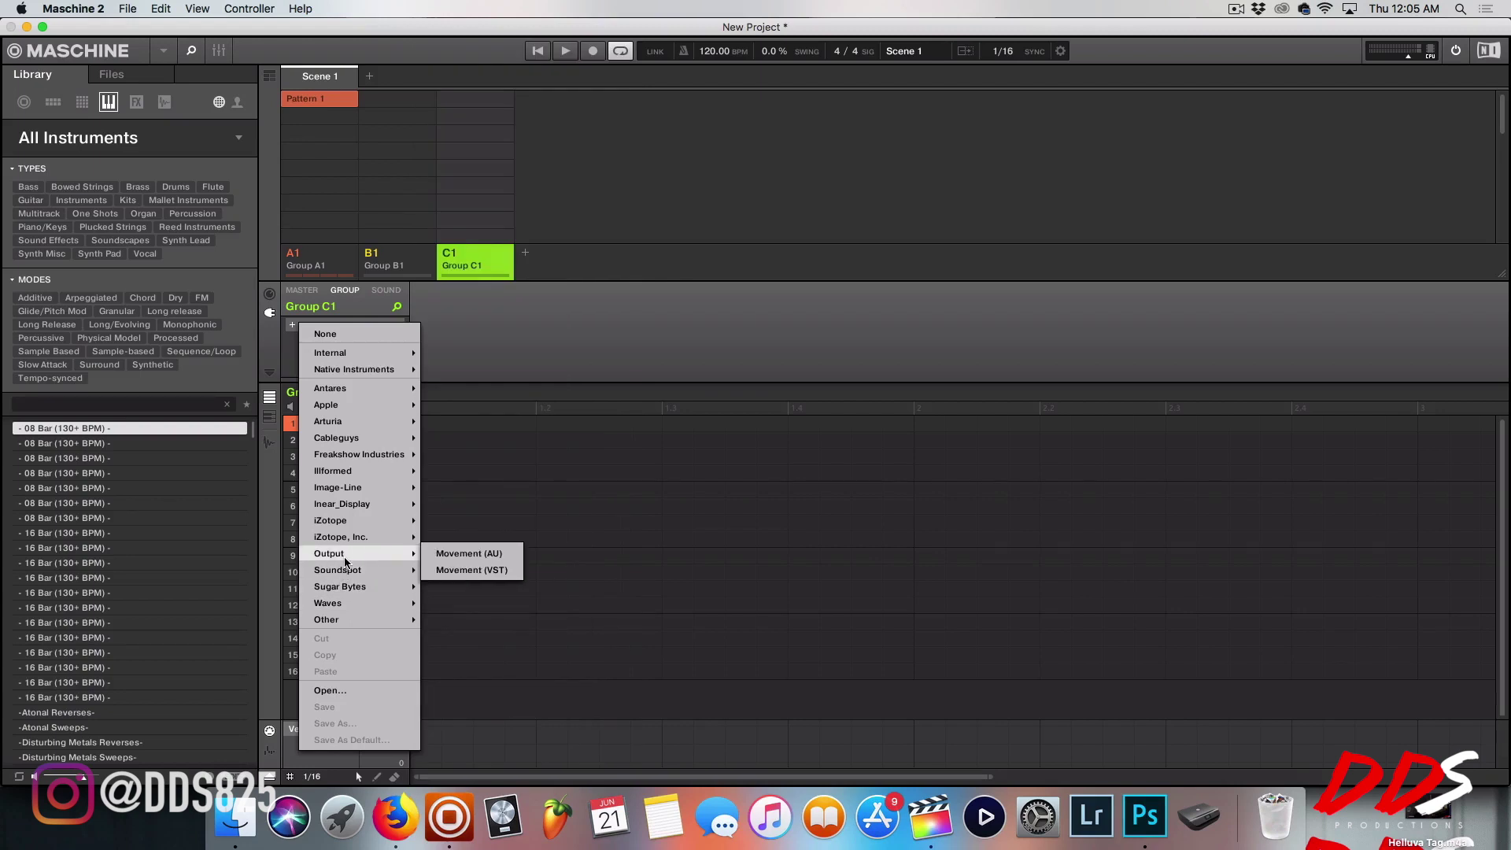
click(456, 353)
Step: Browse the vendor plug-ins for Group C1's Sound 1 and dismiss without loading
click(377, 290)
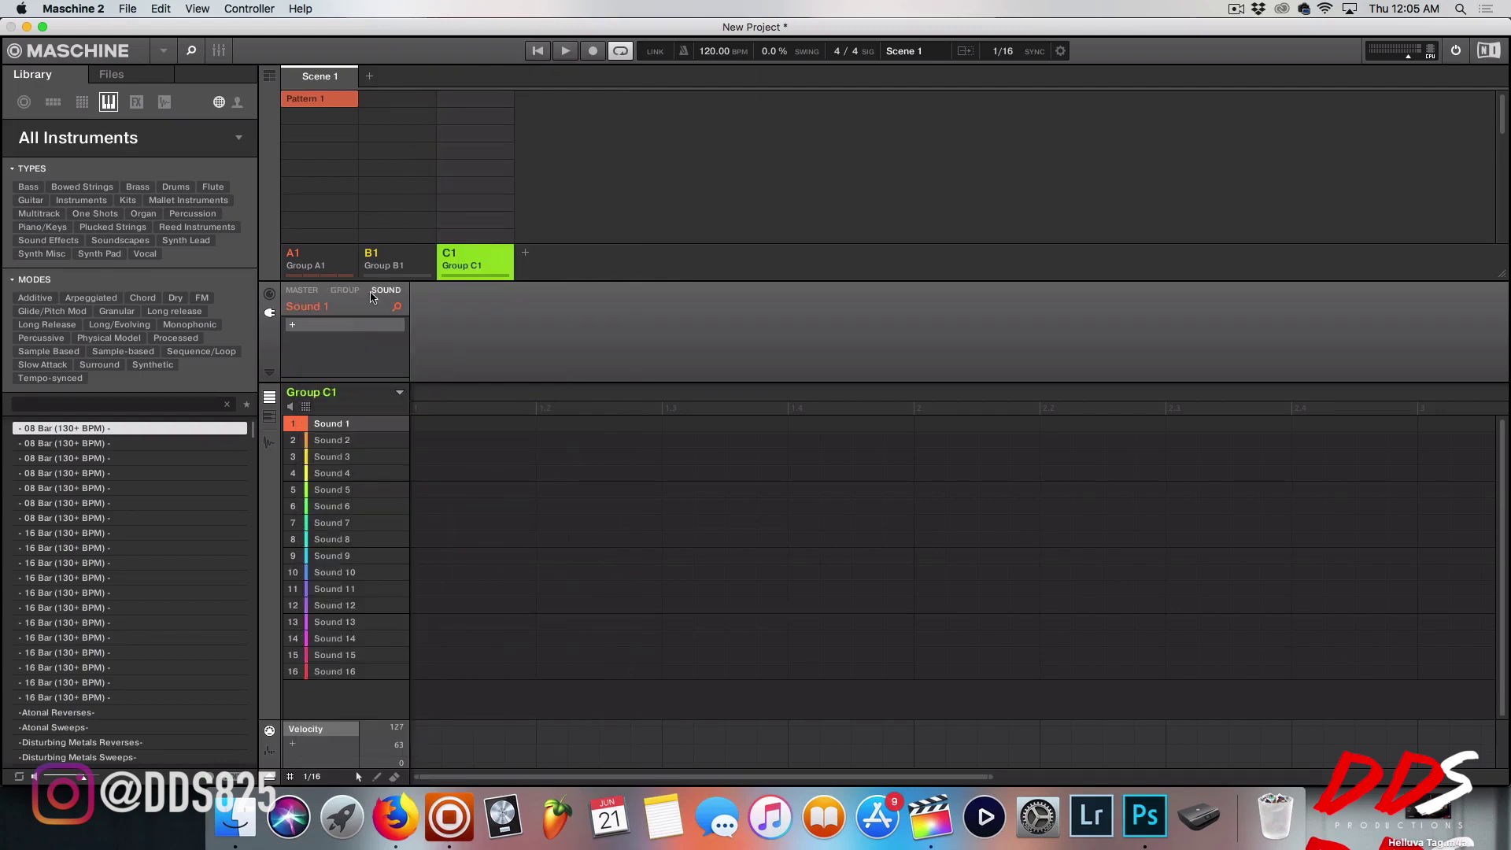
click(303, 328)
mouse_move(329, 572)
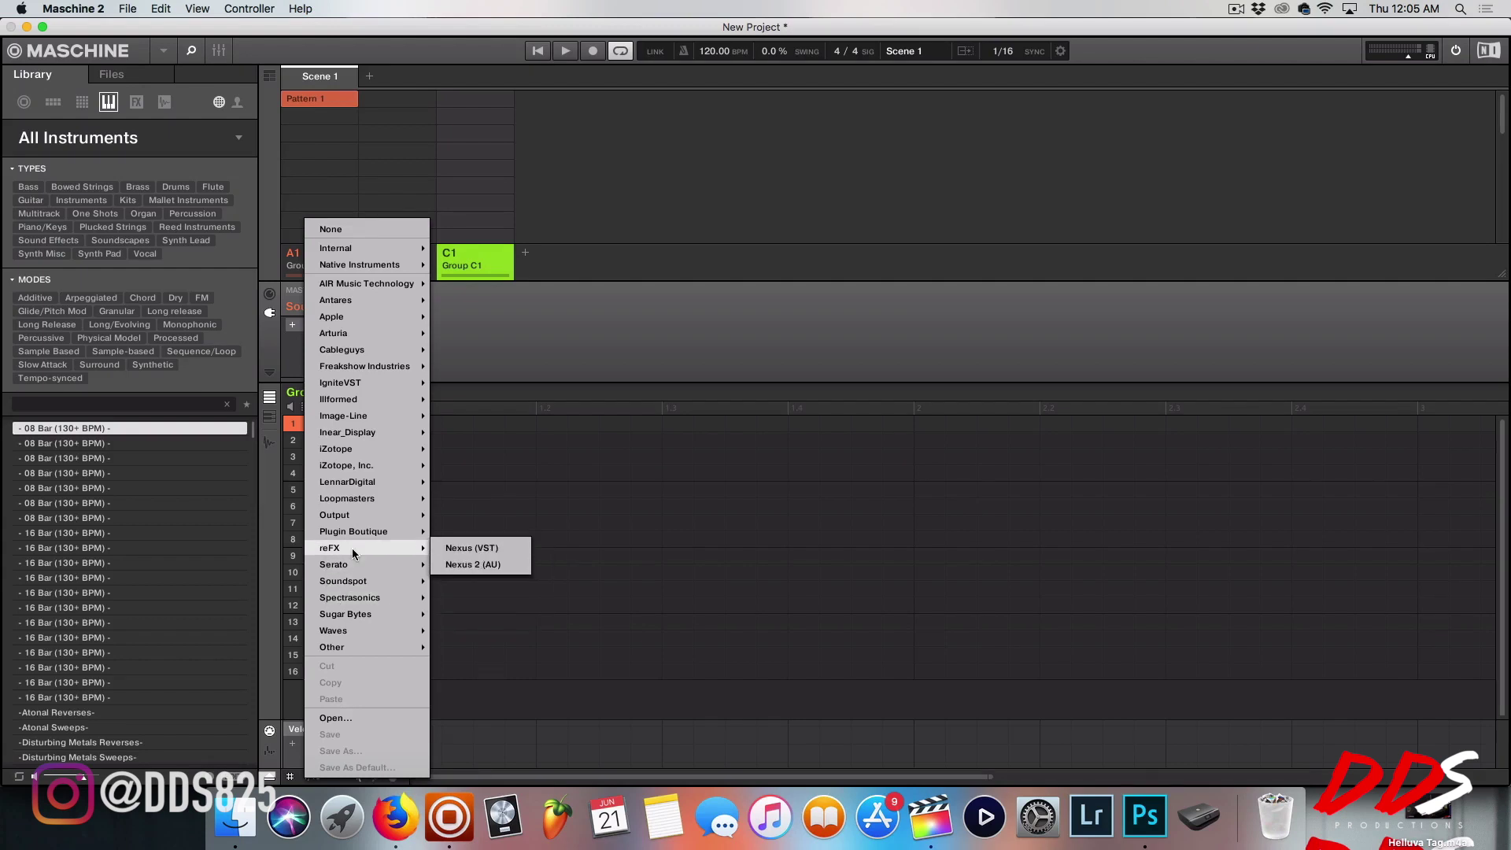
mouse_move(408, 566)
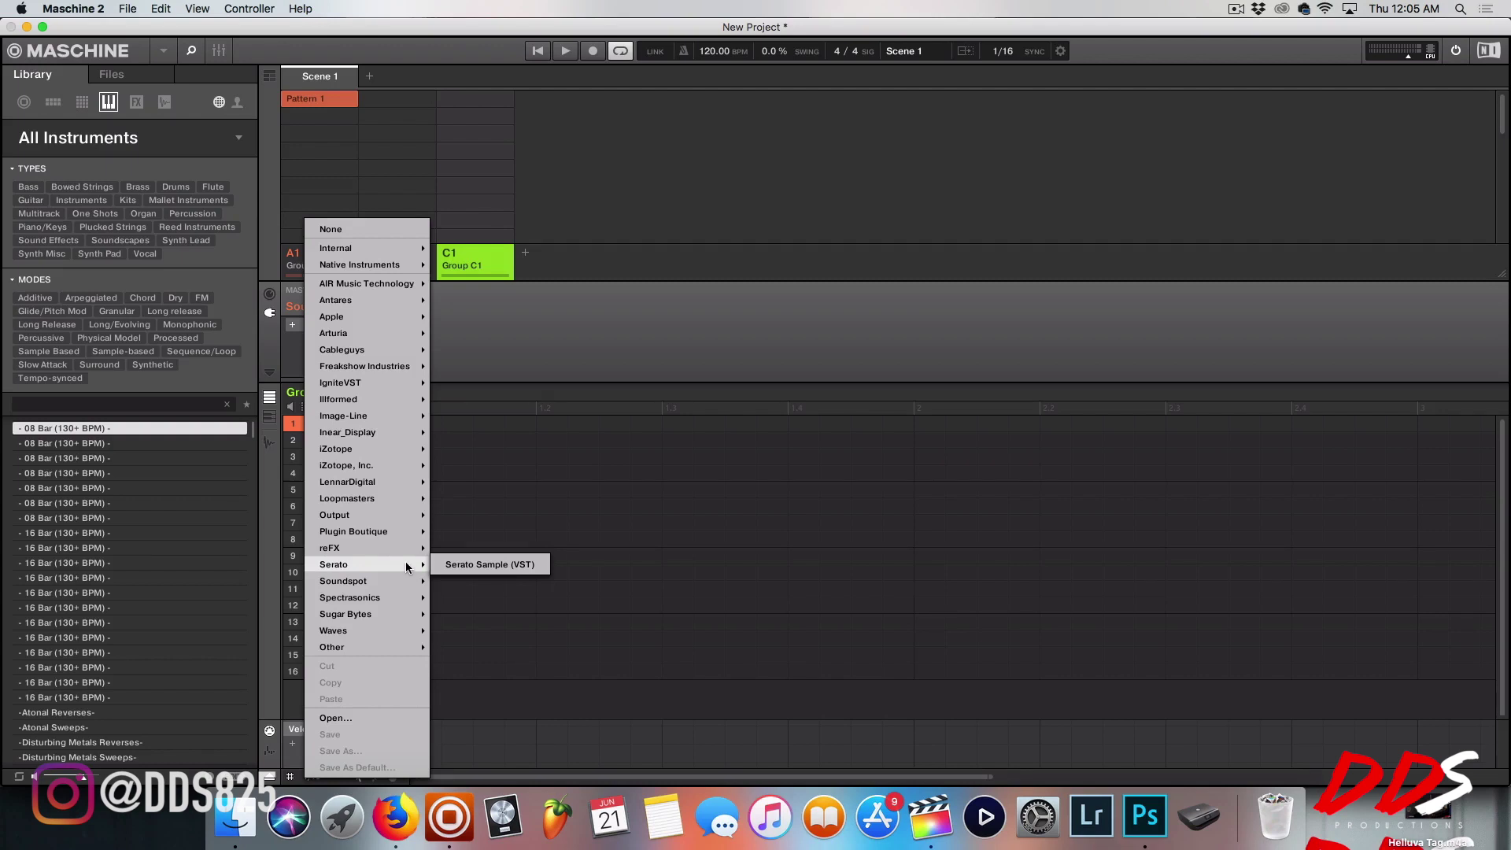
mouse_move(368, 382)
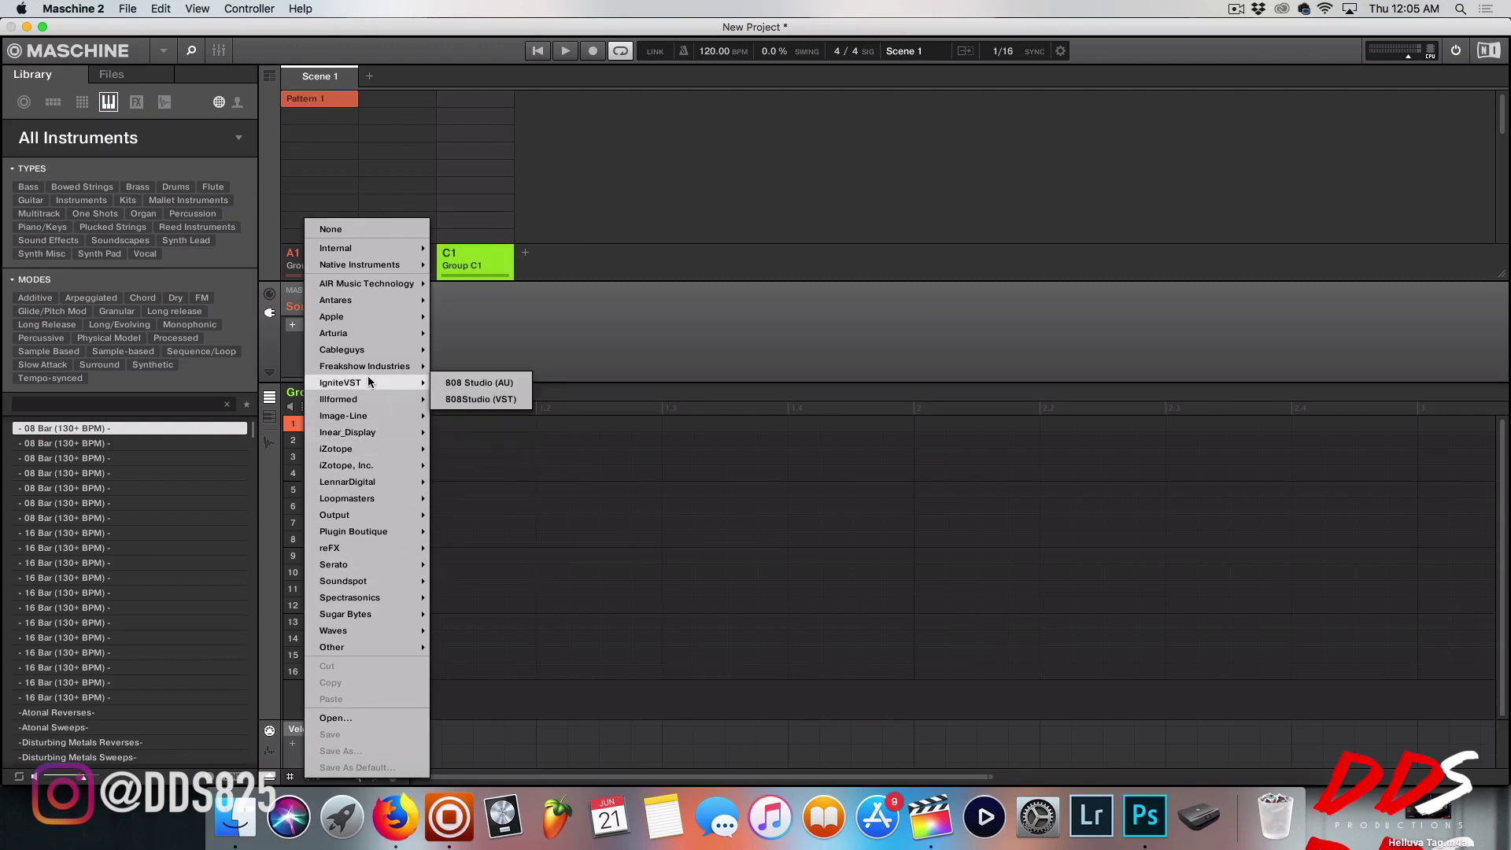
mouse_move(406, 365)
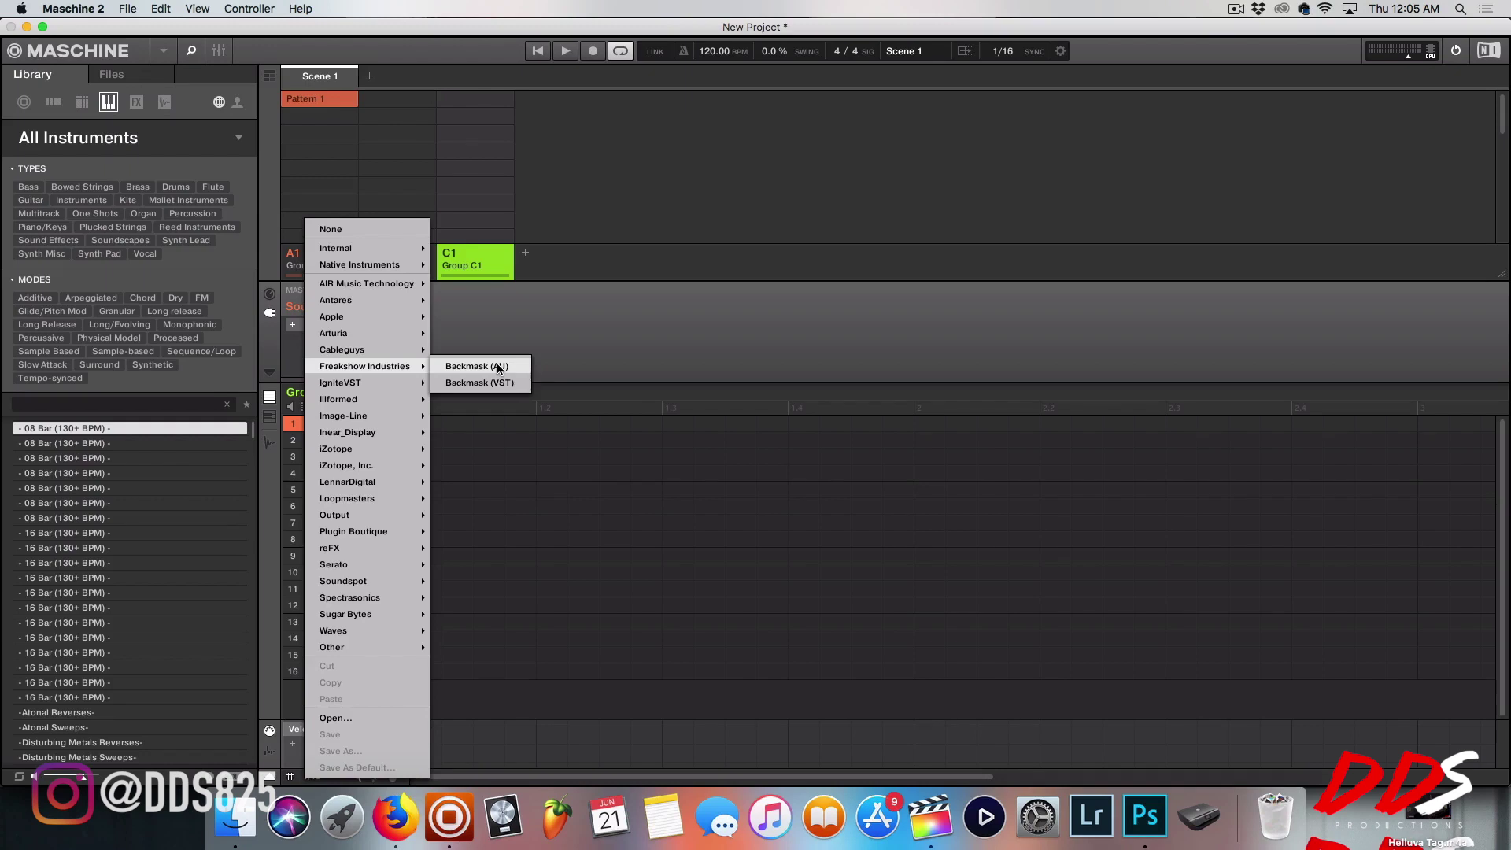
click(526, 323)
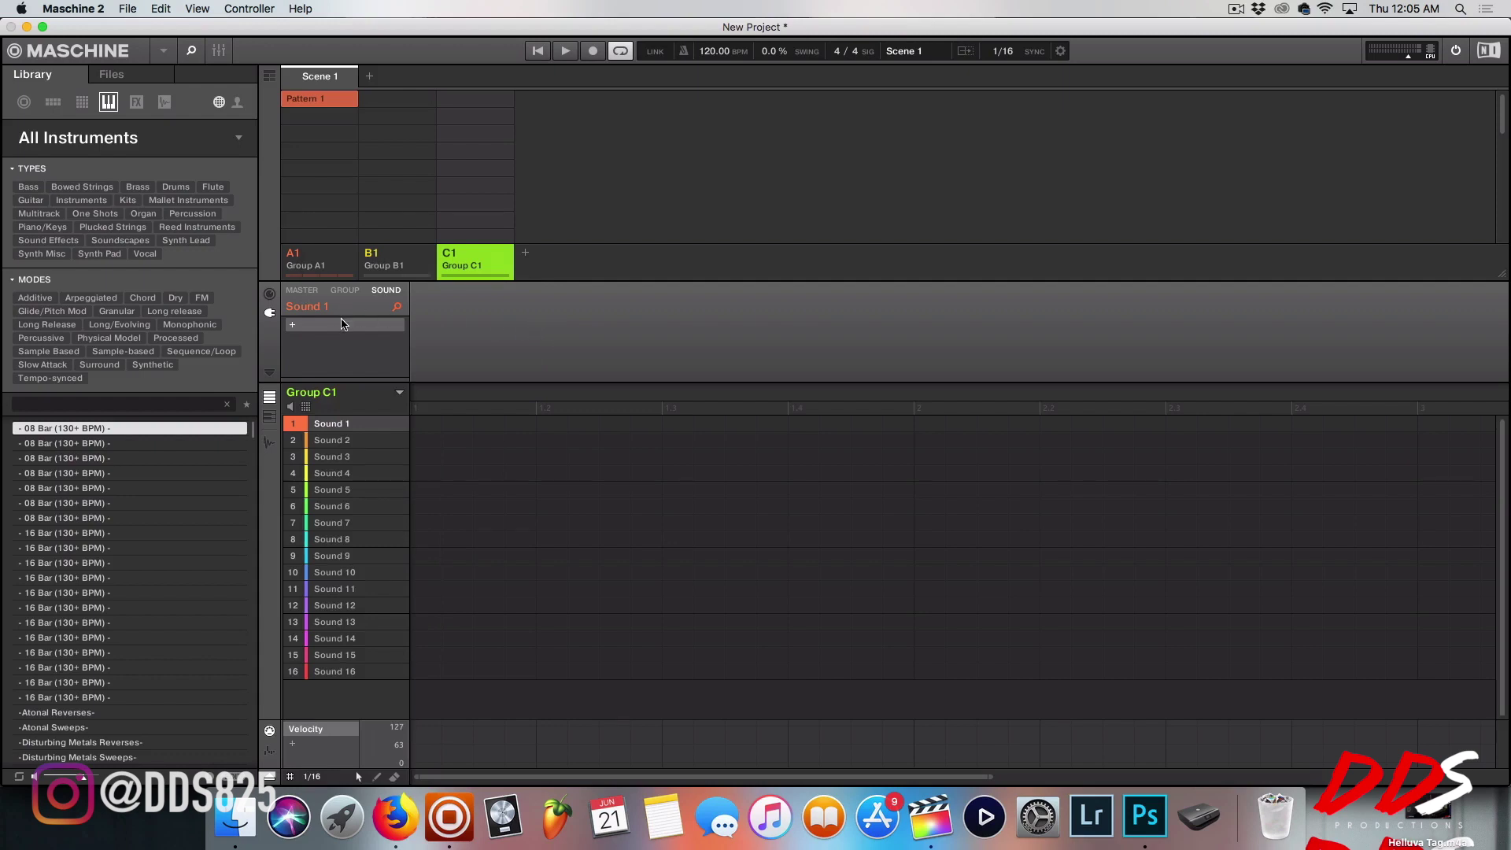